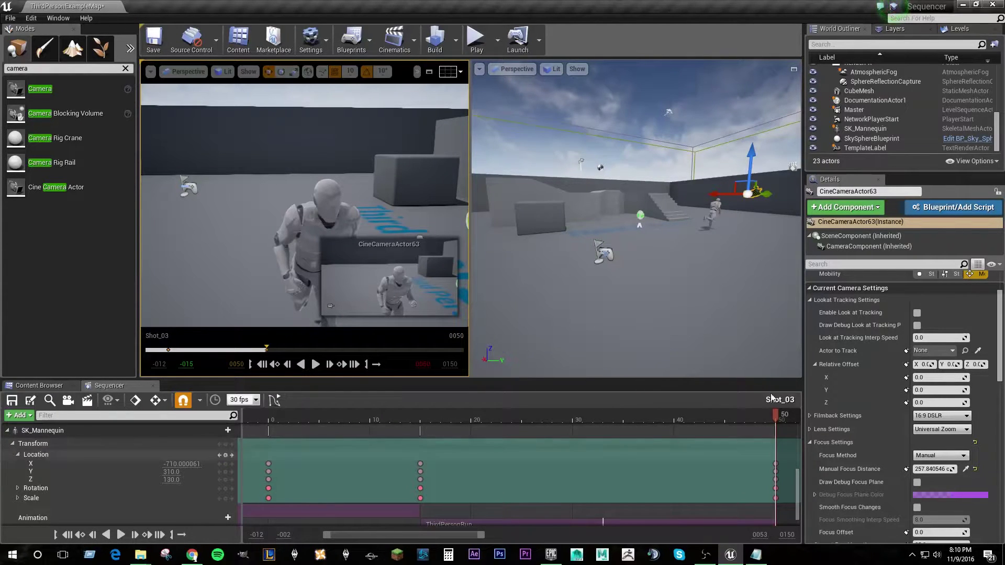
Replay Shot_03 from the start several times to review the mannequin's motion
{"action": "left_click", "coordinate": [262, 364]}
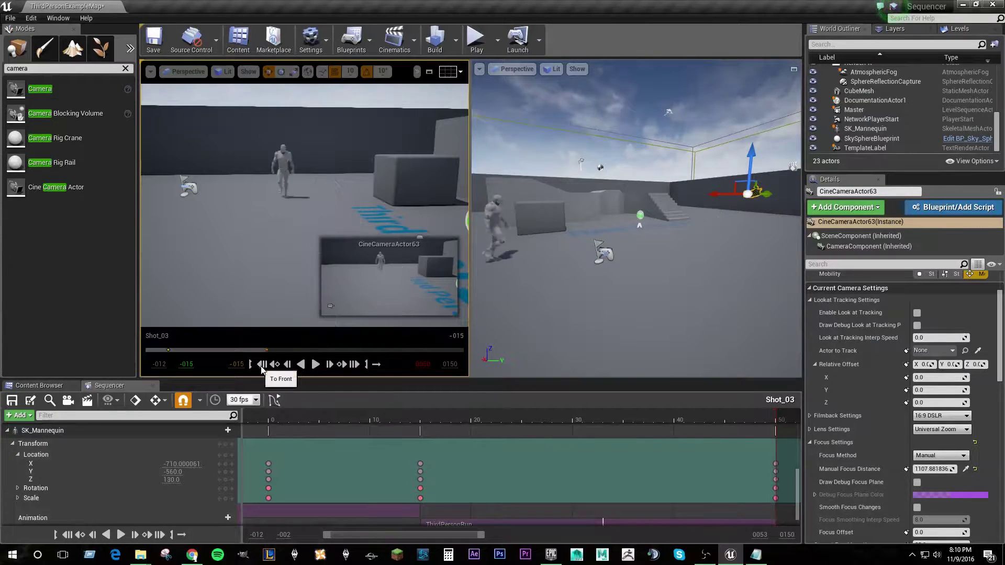
{"action": "left_click", "coordinate": [315, 364]}
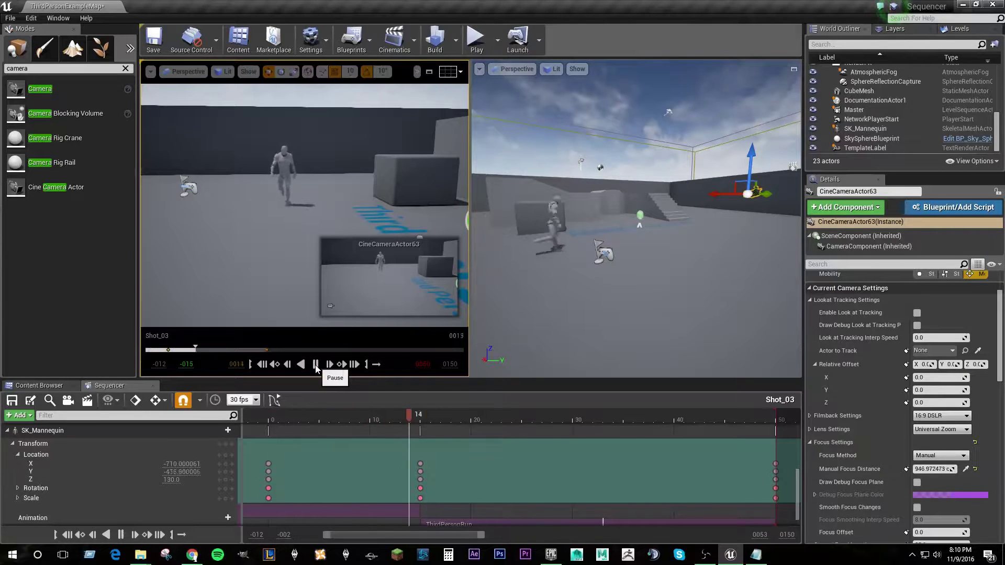
{"action": "left_click", "coordinate": [262, 364]}
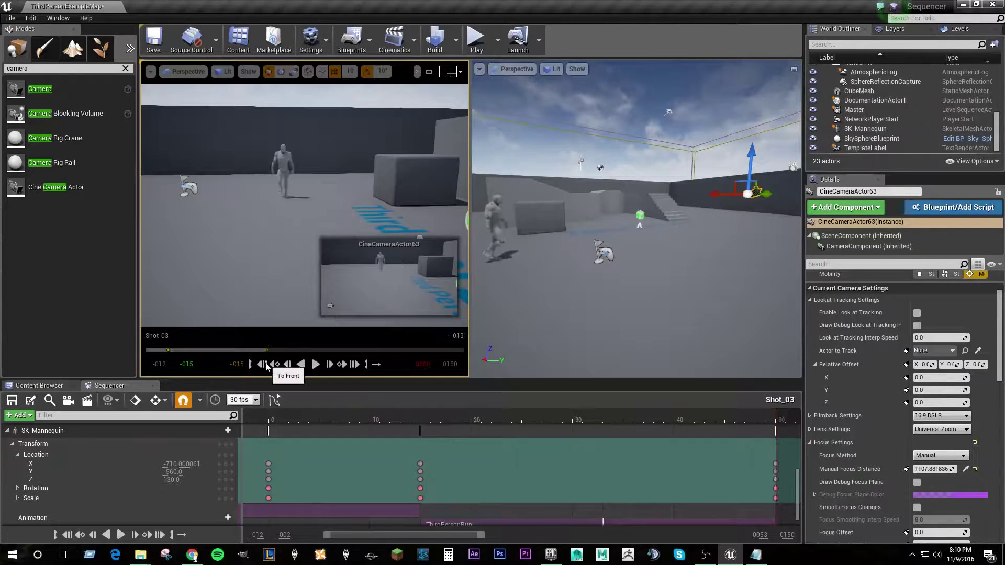
{"action": "left_click", "coordinate": [316, 364]}
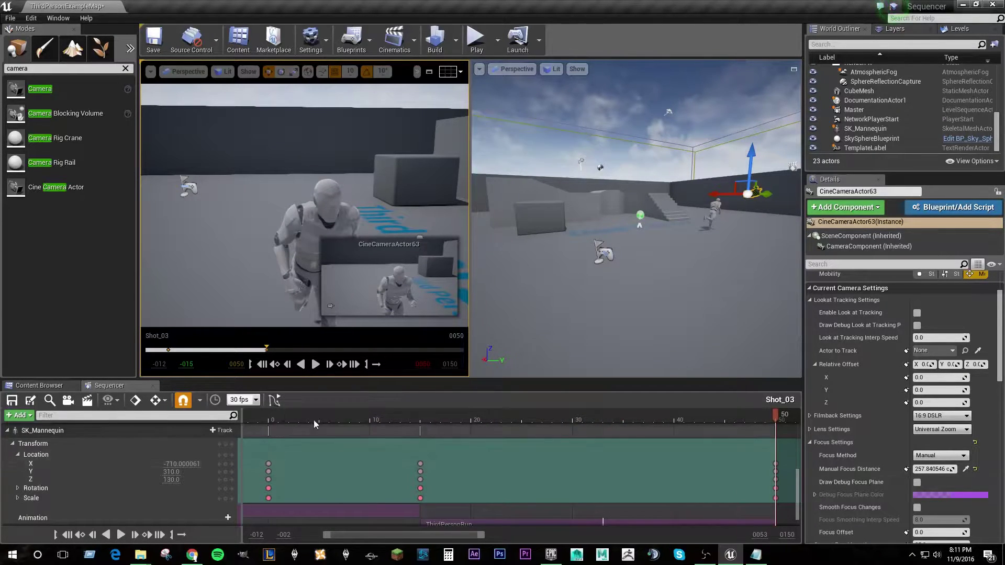
{"action": "scroll", "coordinate": [189, 488], "scroll_direction": "down", "scroll_amount": 1}
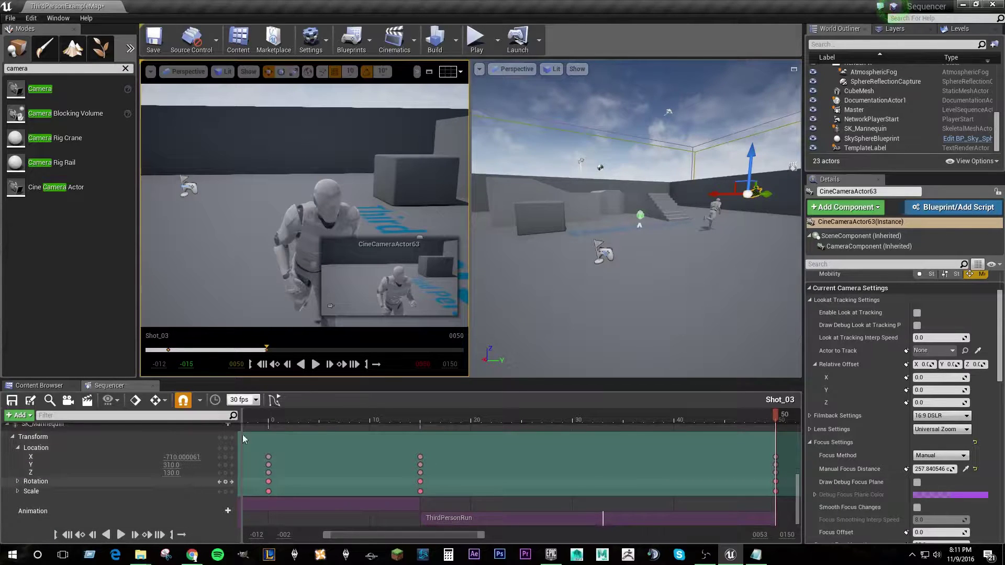
{"action": "scroll", "coordinate": [91, 511], "scroll_direction": "up", "scroll_amount": 3}
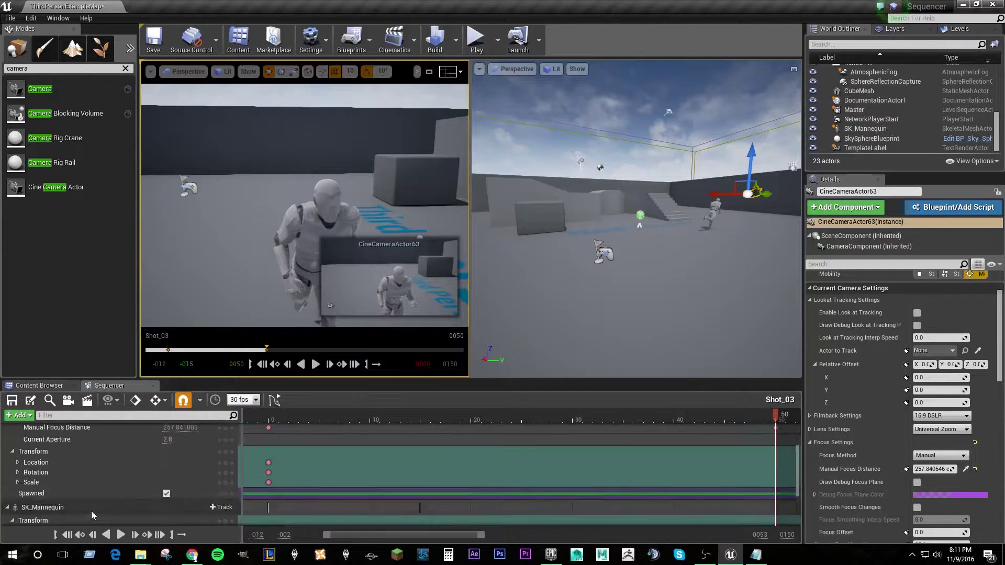
{"action": "scroll", "coordinate": [36, 474], "scroll_direction": "down", "scroll_amount": 3}
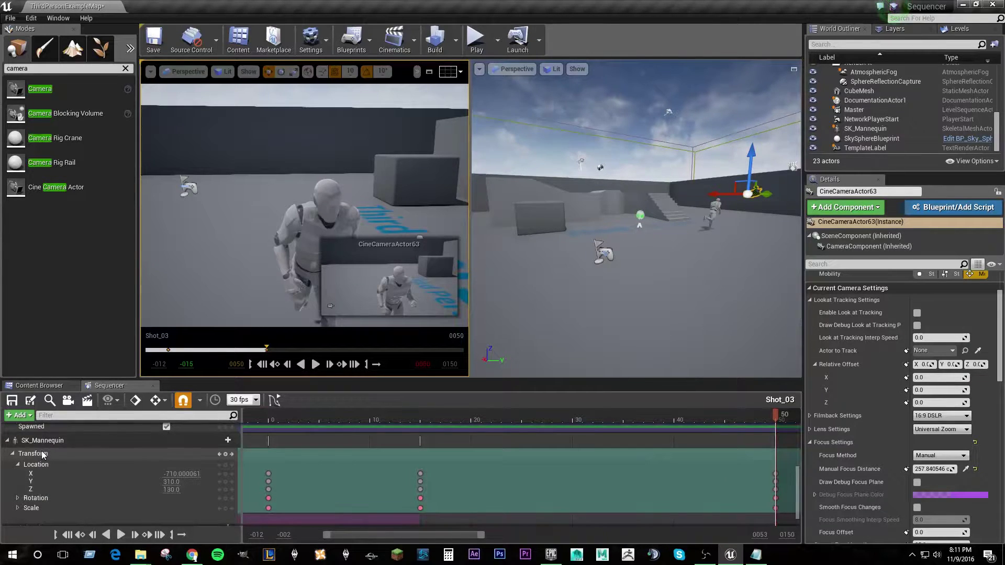
Show only SK_Mannequin's Location Y curve, easing from -512 to about 0, in the curve editor
{"action": "left_click", "coordinate": [43, 454]}
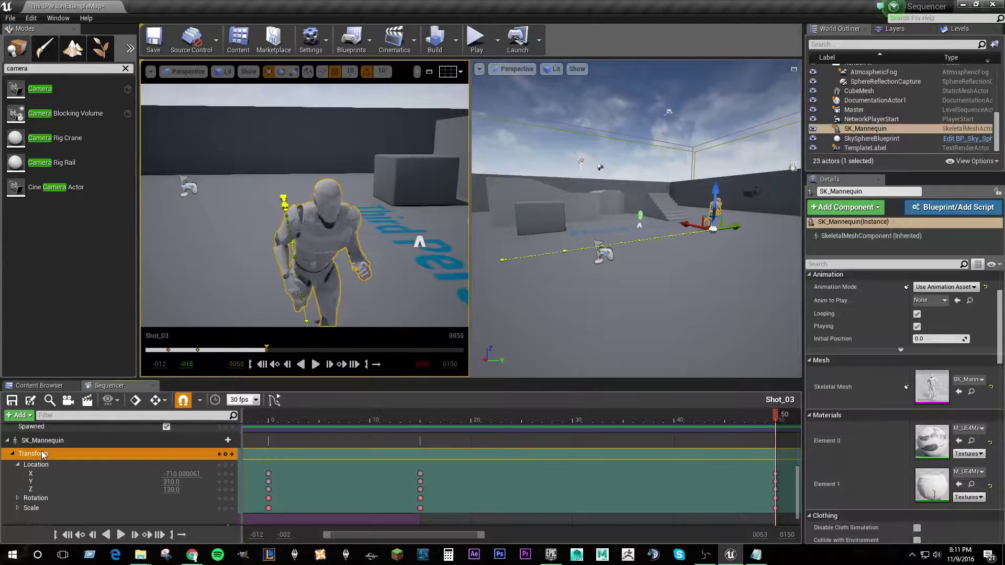
{"action": "left_click", "coordinate": [275, 401]}
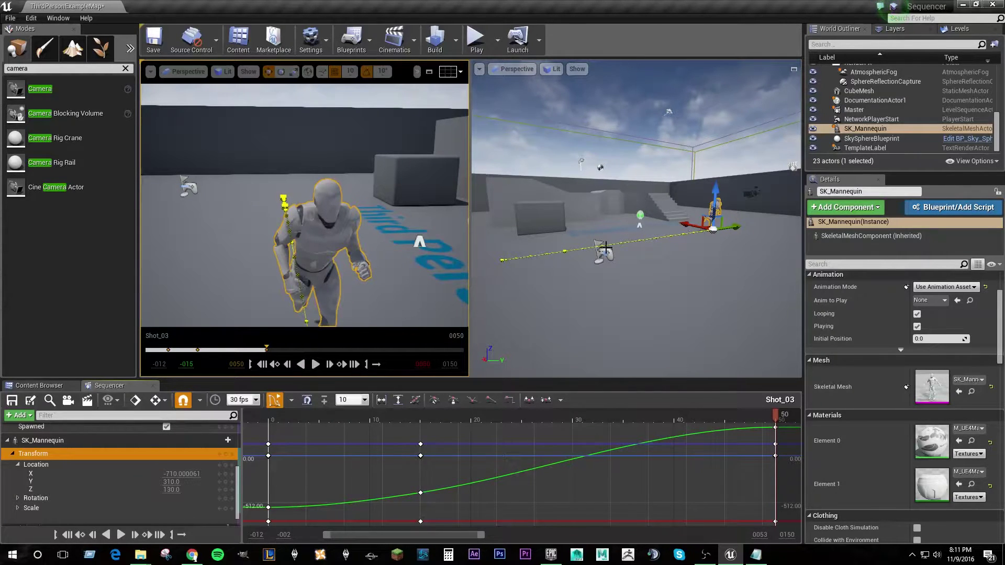
{"action": "left_click", "coordinate": [36, 480]}
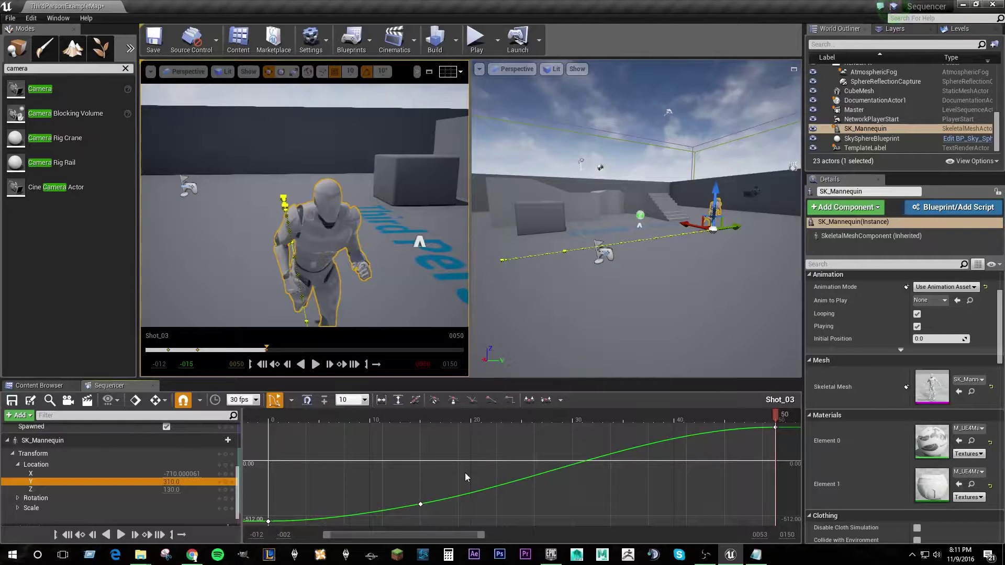
{"action": "left_click", "coordinate": [420, 504]}
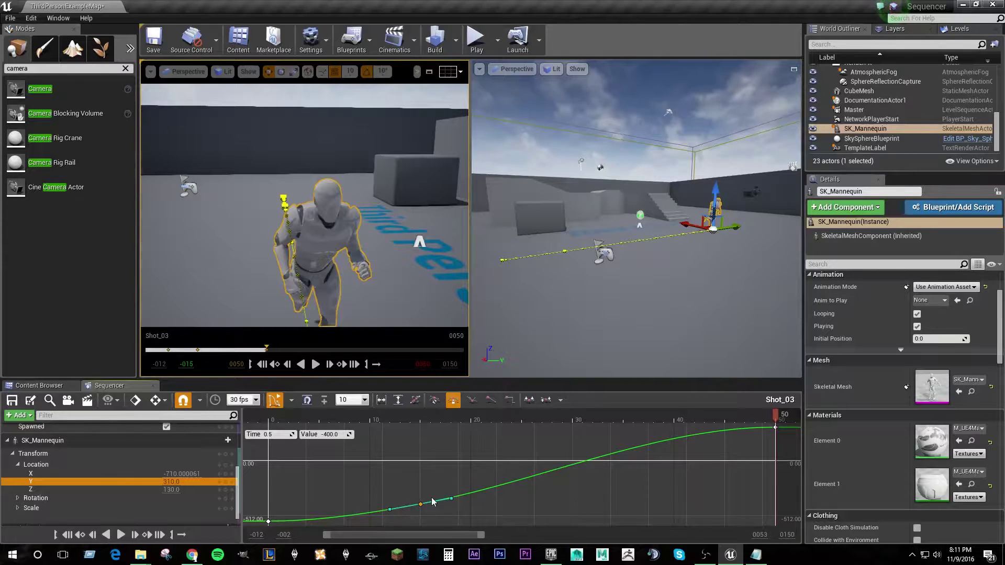
{"action": "mouse_move", "coordinate": [451, 498]}
{"action": "left_mouse_down"}
{"action": "mouse_move", "coordinate": [455, 511]}
{"action": "mouse_move", "coordinate": [454, 488]}
{"action": "left_mouse_up"}
{"action": "key", "text": "ctrl+z"}
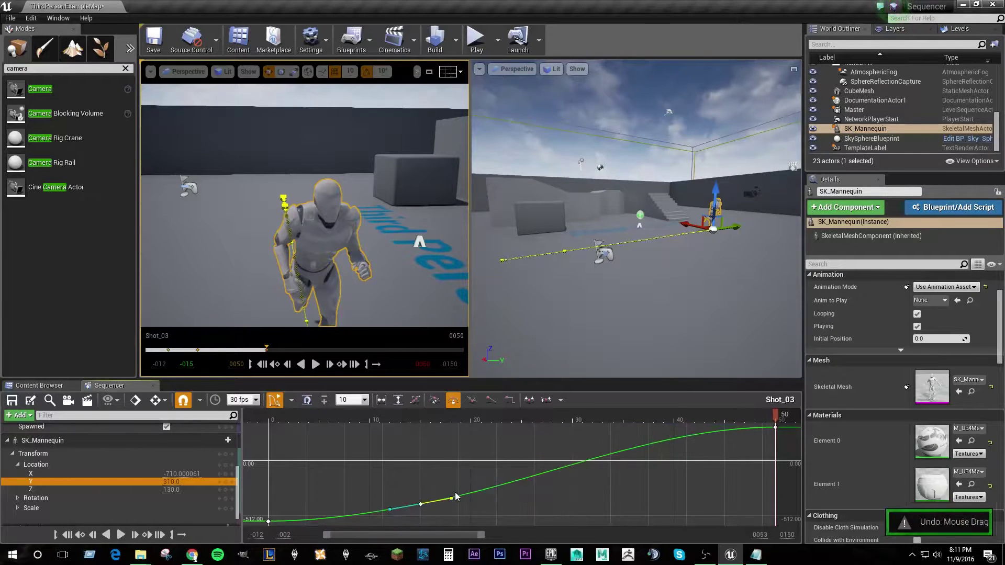
{"action": "left_click", "coordinate": [560, 400]}
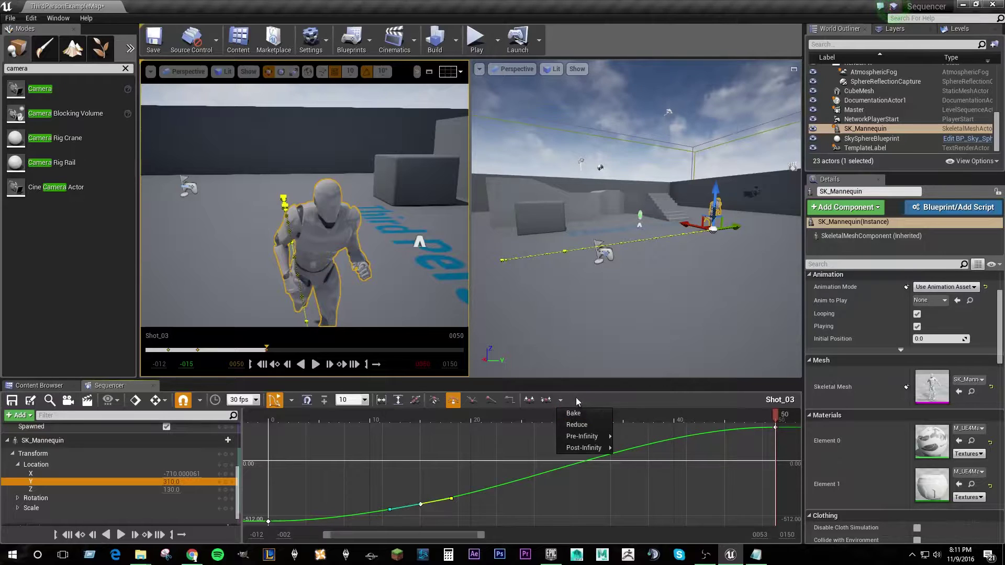
{"action": "mouse_move", "coordinate": [591, 433]}
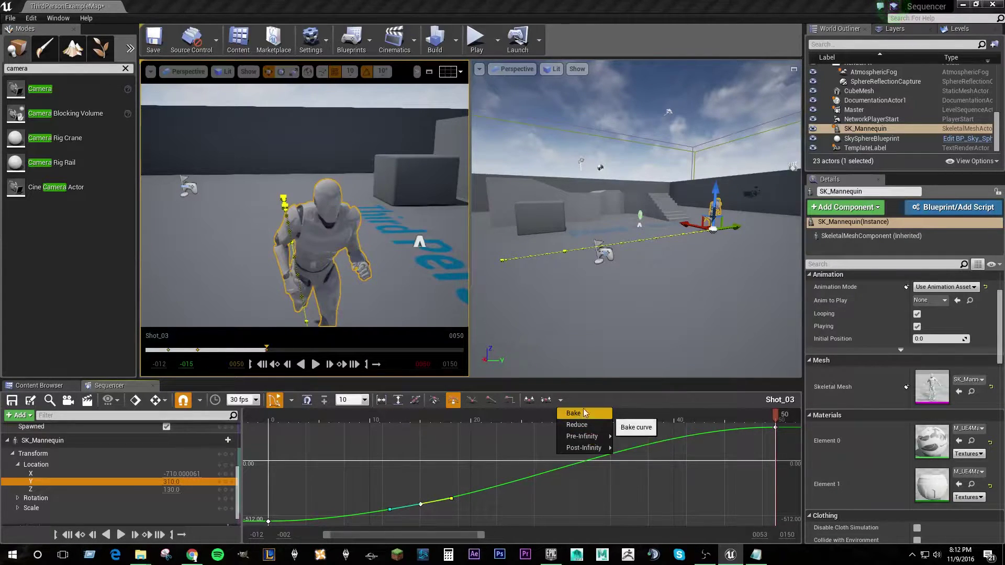
{"action": "left_click", "coordinate": [584, 412]}
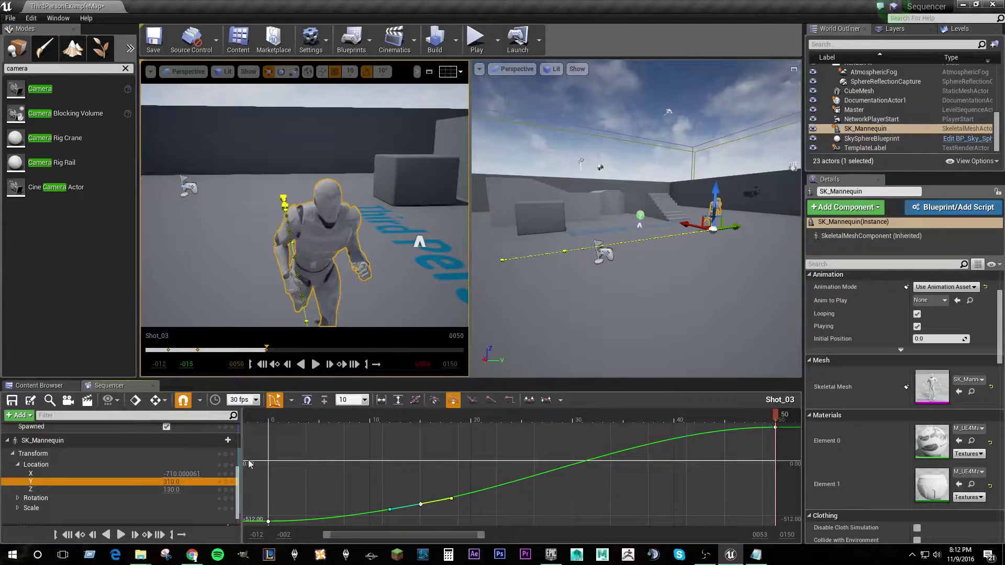
{"action": "mouse_move", "coordinate": [427, 504]}
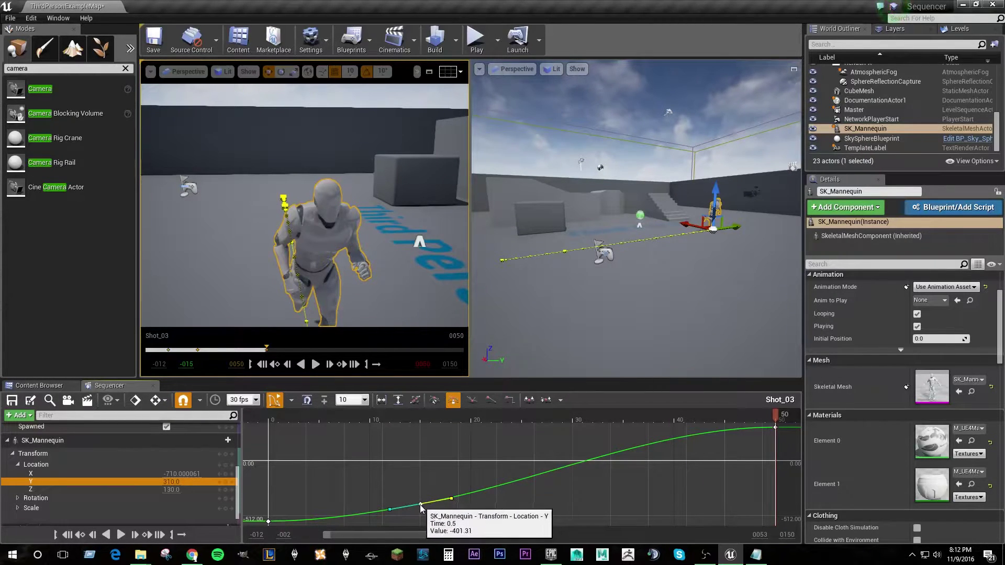
{"action": "left_click_drag", "start_coordinate": [421, 503], "coordinate": [446, 480]}
{"action": "key", "text": "ctrl+z"}
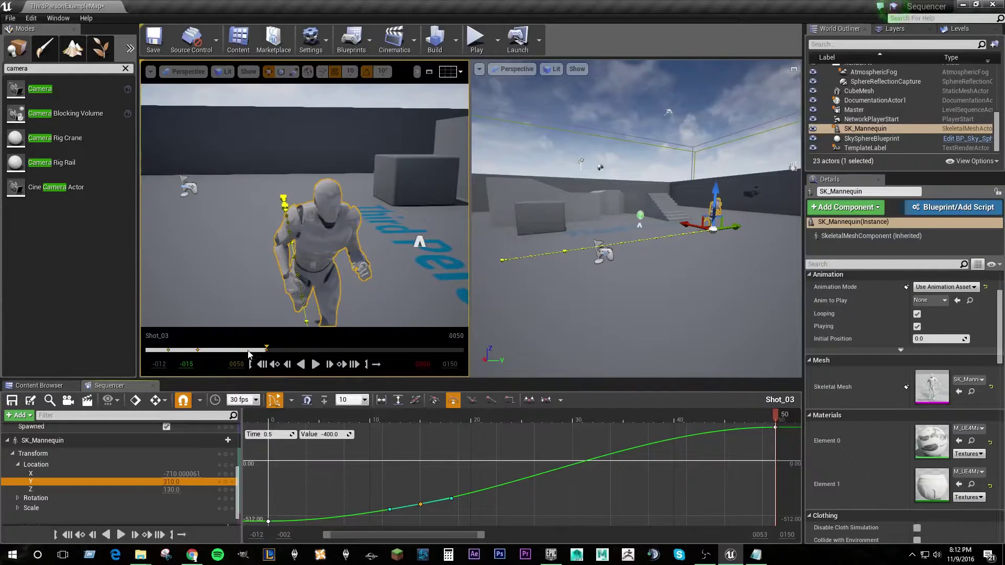
{"action": "left_click_drag", "start_coordinate": [251, 351], "coordinate": [189, 354]}
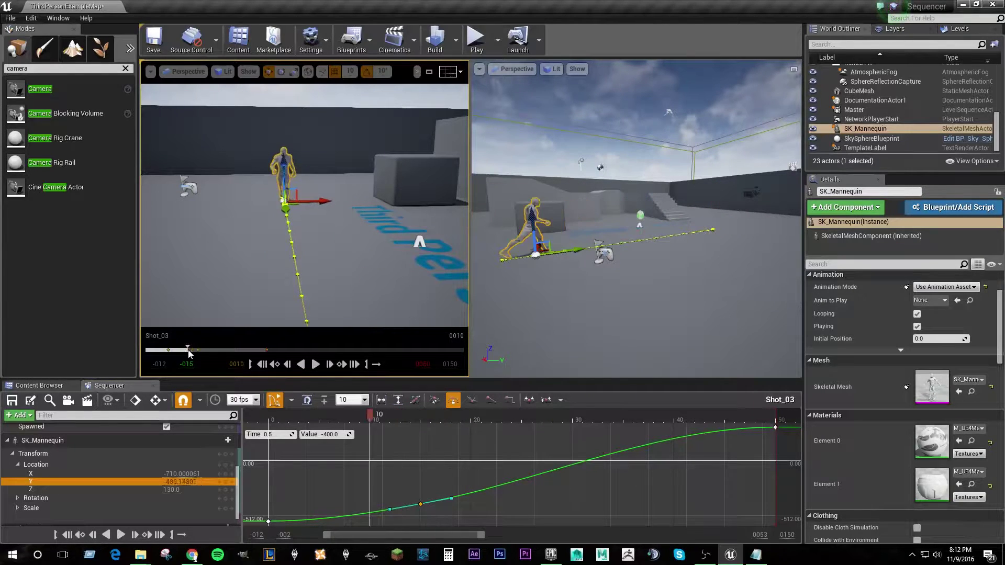
{"action": "left_click", "coordinate": [315, 365]}
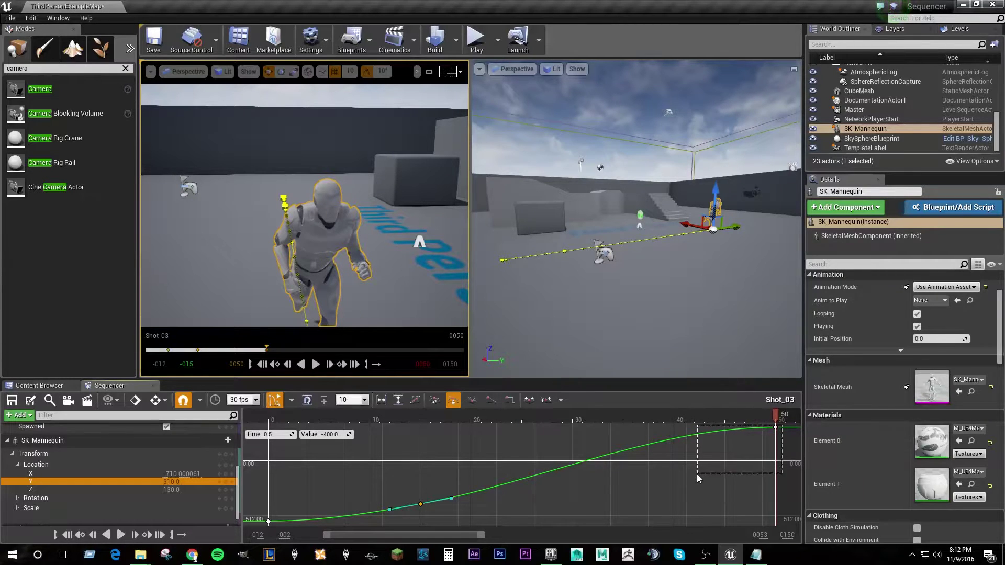
Set the end keys of the Location Y curve to linear interpolation
{"action": "left_click_drag", "start_coordinate": [696, 474], "coordinate": [696, 474]}
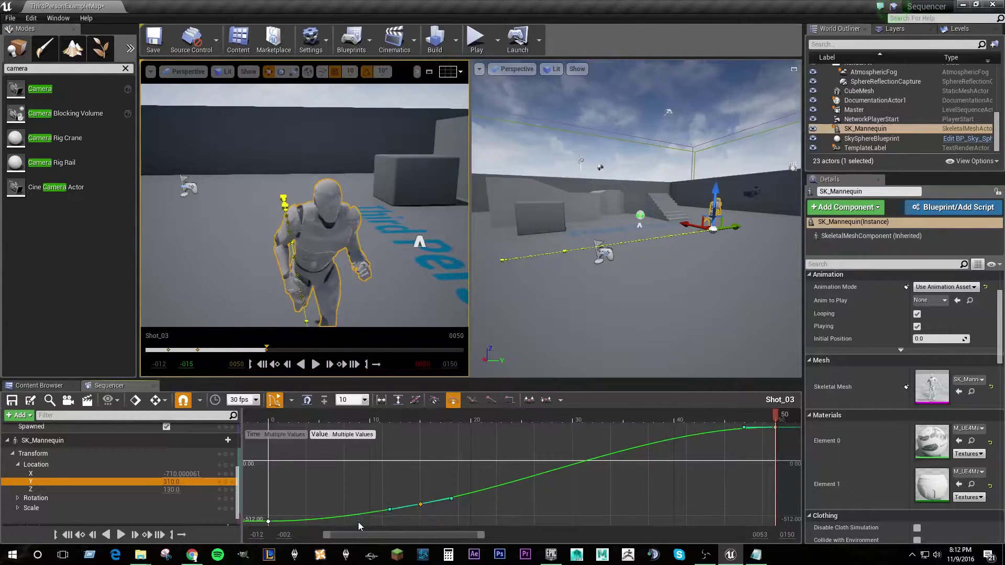
{"action": "left_click", "coordinate": [492, 401]}
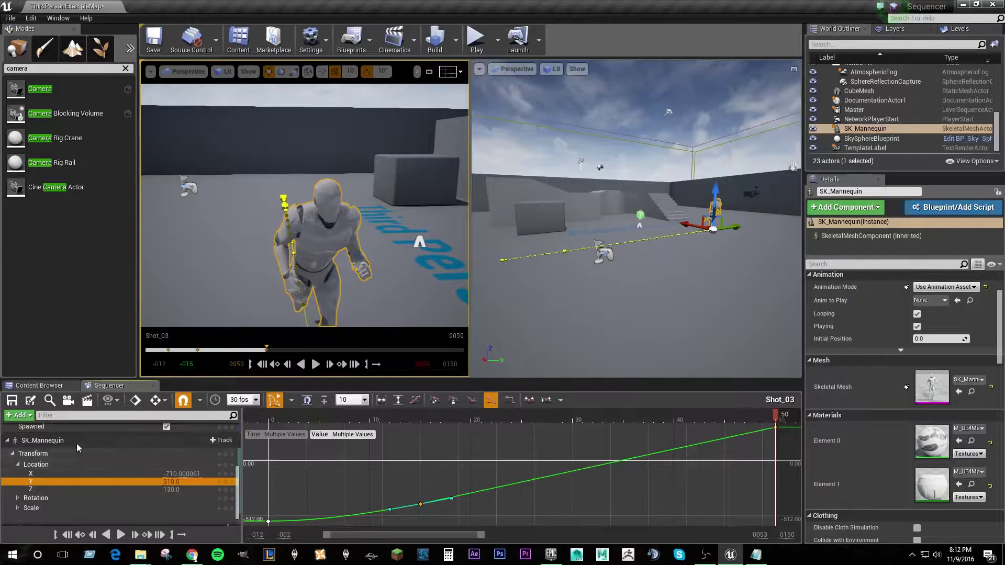
{"action": "scroll", "coordinate": [80, 450], "scroll_direction": "up", "scroll_amount": 5}
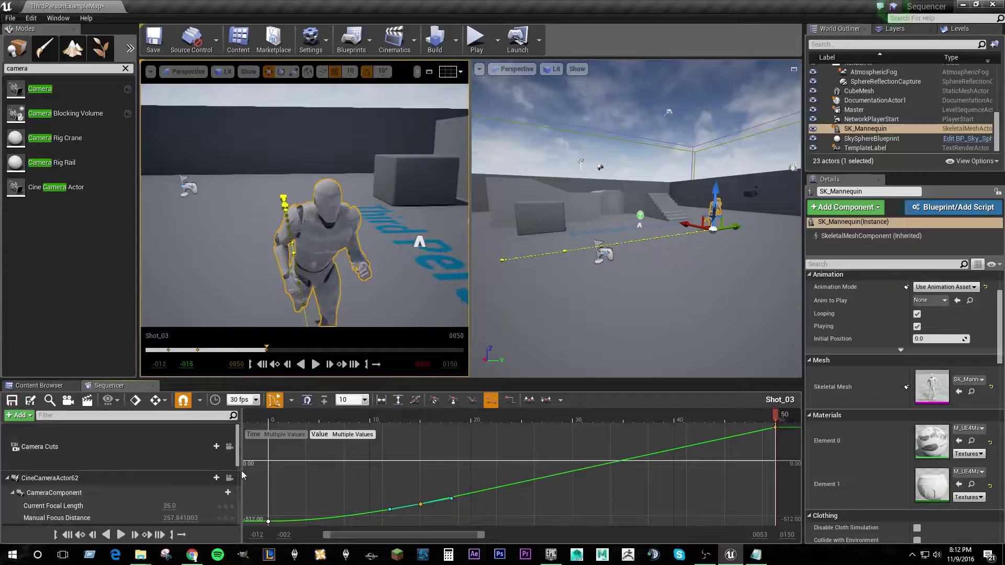
Open the Master level sequence from the Content Browser's Sequencer folder
{"action": "left_click", "coordinate": [39, 385]}
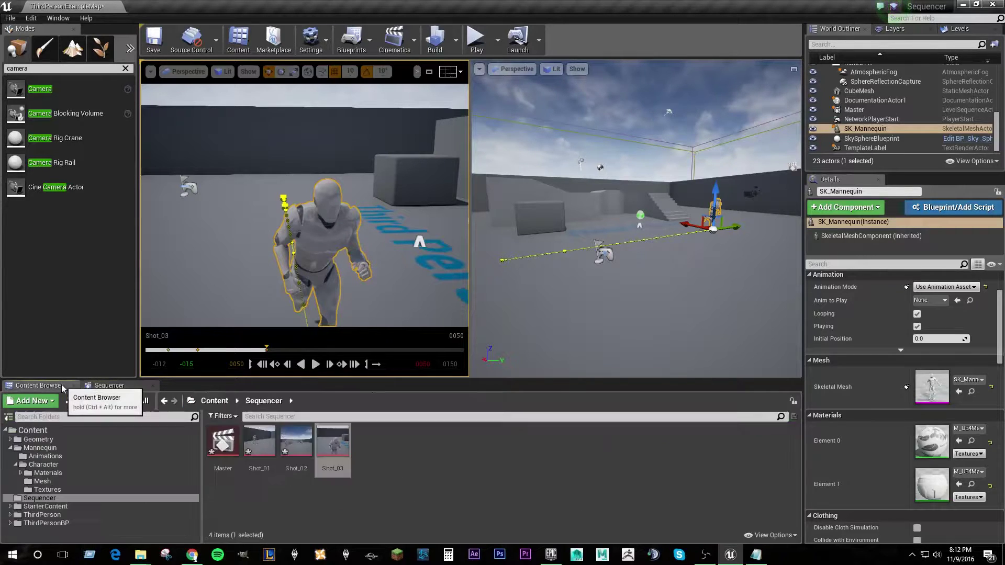
{"action": "double_click", "coordinate": [224, 449]}
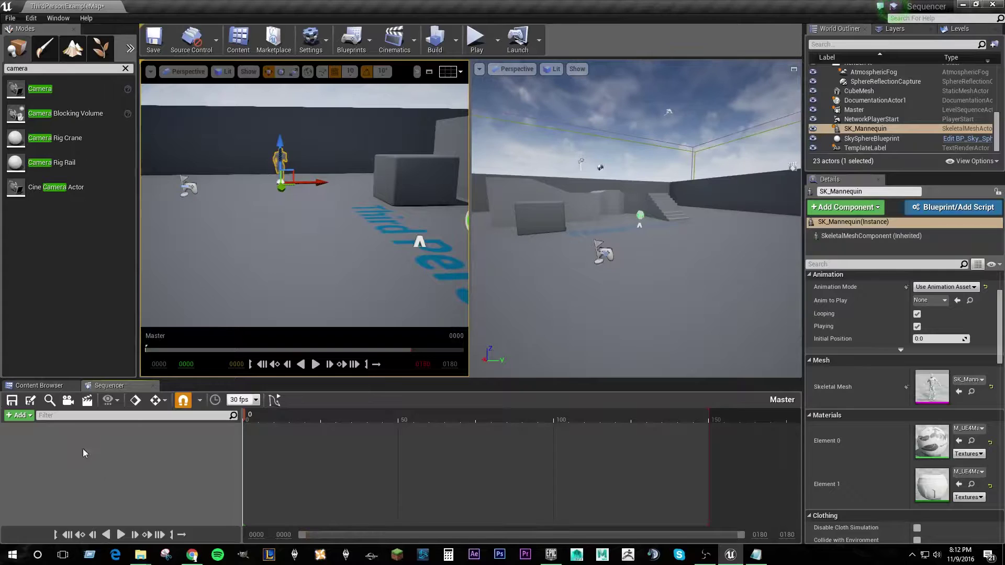
Add a Shots track to Master and bring up its list of Shot_01–Shot_03 to insert
{"action": "left_click", "coordinate": [18, 419]}
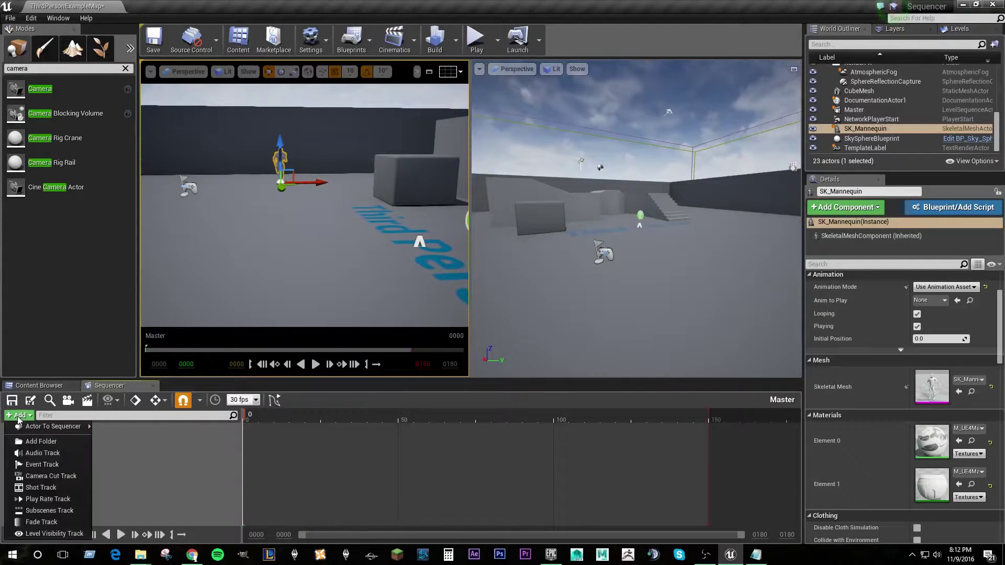
{"action": "left_click", "coordinate": [52, 489]}
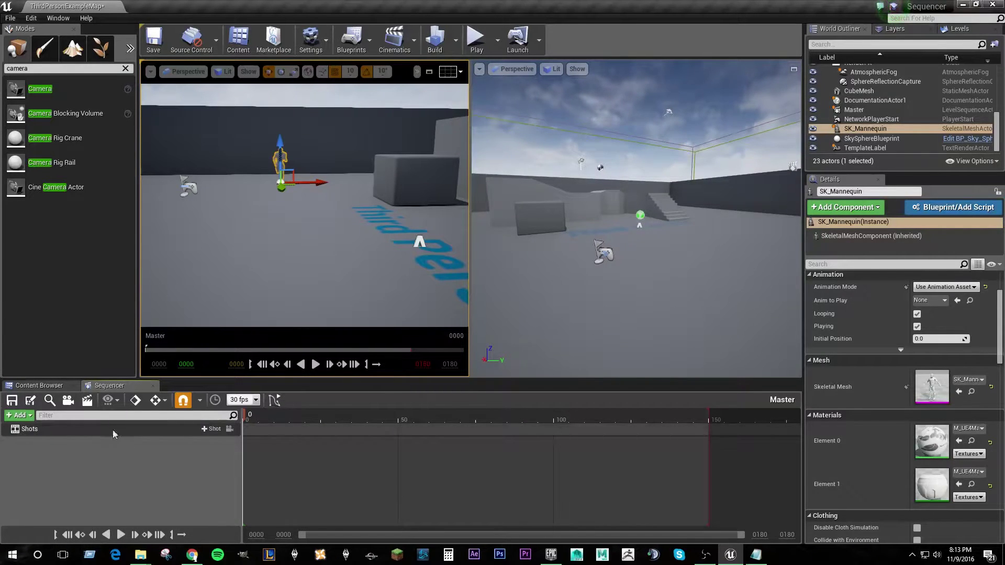
{"action": "left_click", "coordinate": [212, 430]}
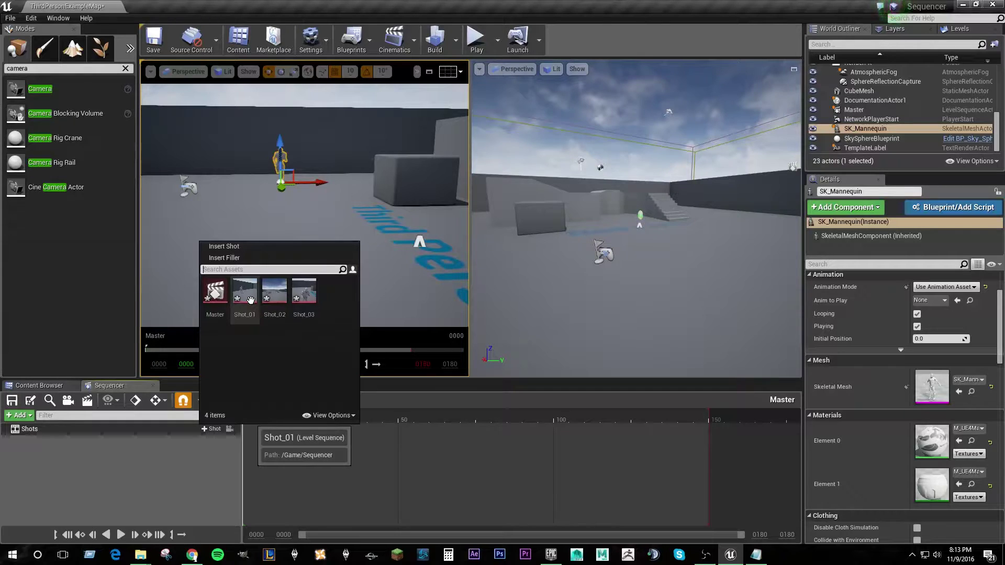
{"action": "left_click", "coordinate": [203, 441]}
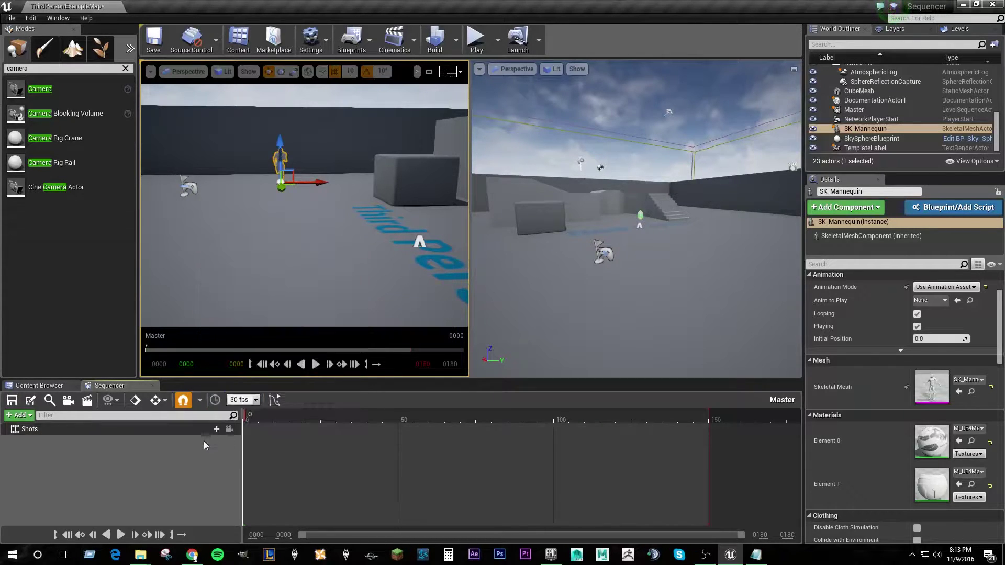
{"action": "left_click", "coordinate": [215, 430]}
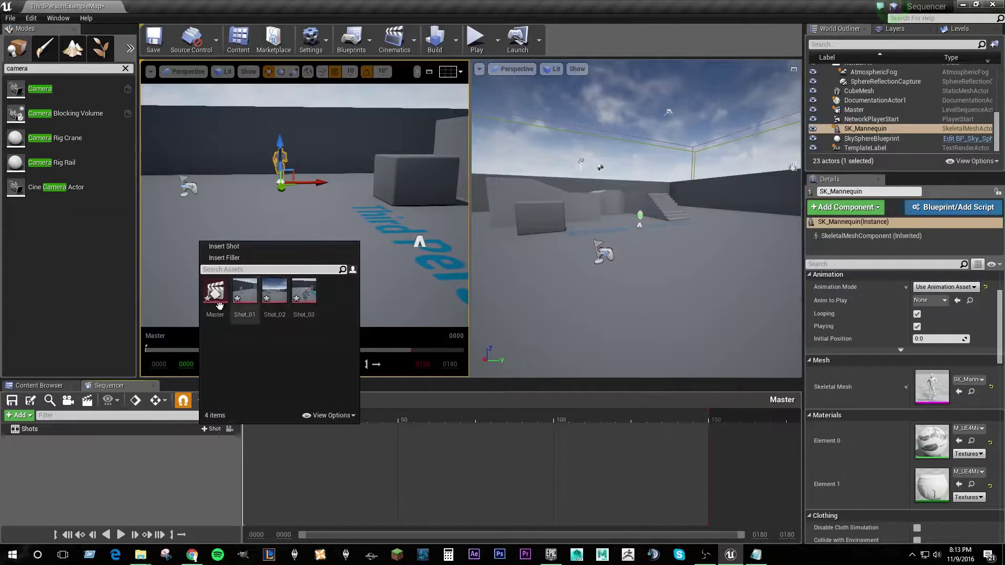
Insert Shot_01, lock the viewport to shot cameras, and scrub frames 22–25 to preview
{"action": "left_click", "coordinate": [244, 293]}
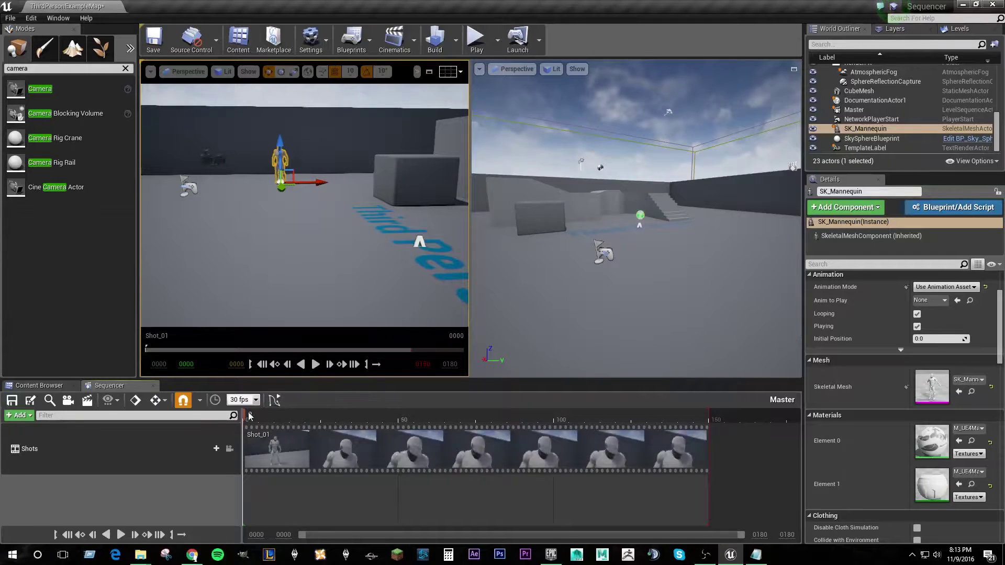
{"action": "mouse_move", "coordinate": [245, 415]}
{"action": "left_mouse_down"}
{"action": "mouse_move", "coordinate": [599, 419]}
{"action": "mouse_move", "coordinate": [244, 419]}
{"action": "left_mouse_up"}
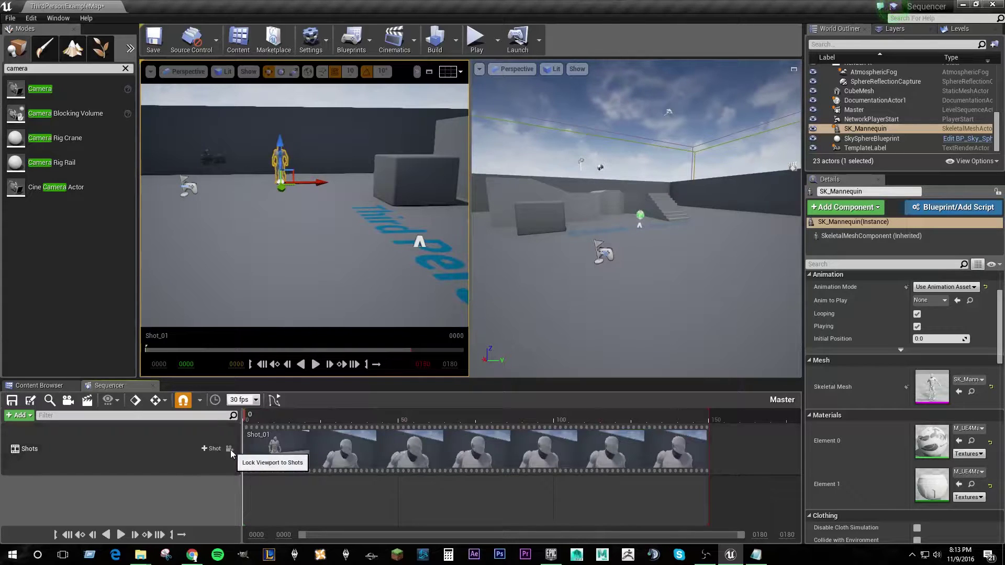
{"action": "left_click", "coordinate": [230, 450]}
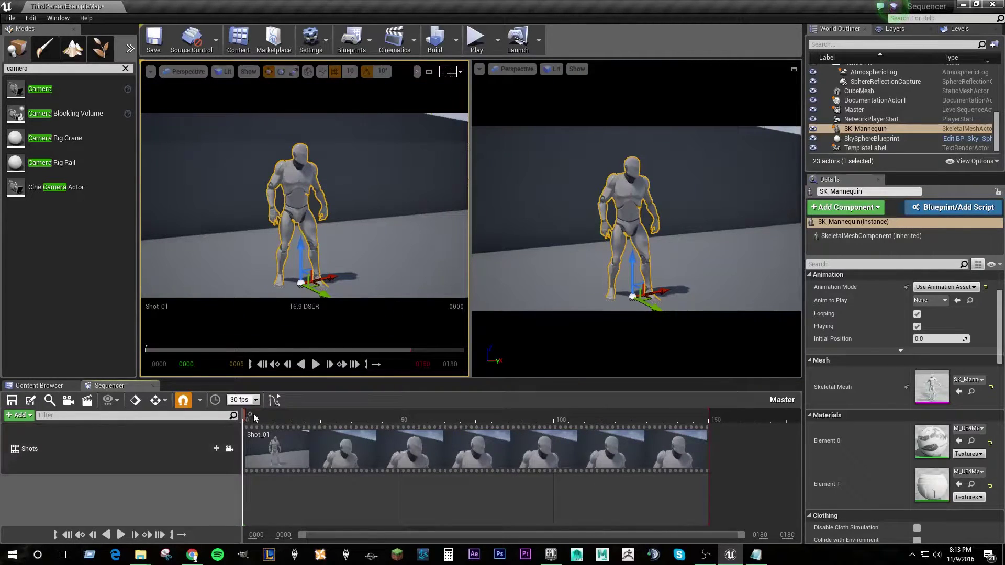
{"action": "left_click_drag", "start_coordinate": [253, 413], "coordinate": [232, 436]}
{"action": "left_click_drag", "start_coordinate": [248, 417], "coordinate": [335, 422]}
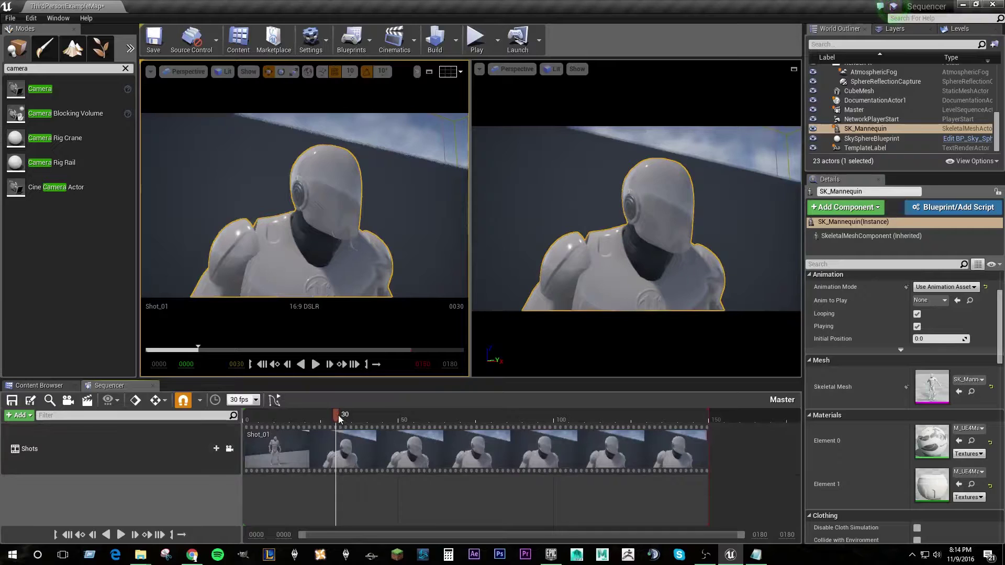
{"action": "left_click_drag", "start_coordinate": [338, 415], "coordinate": [246, 417]}
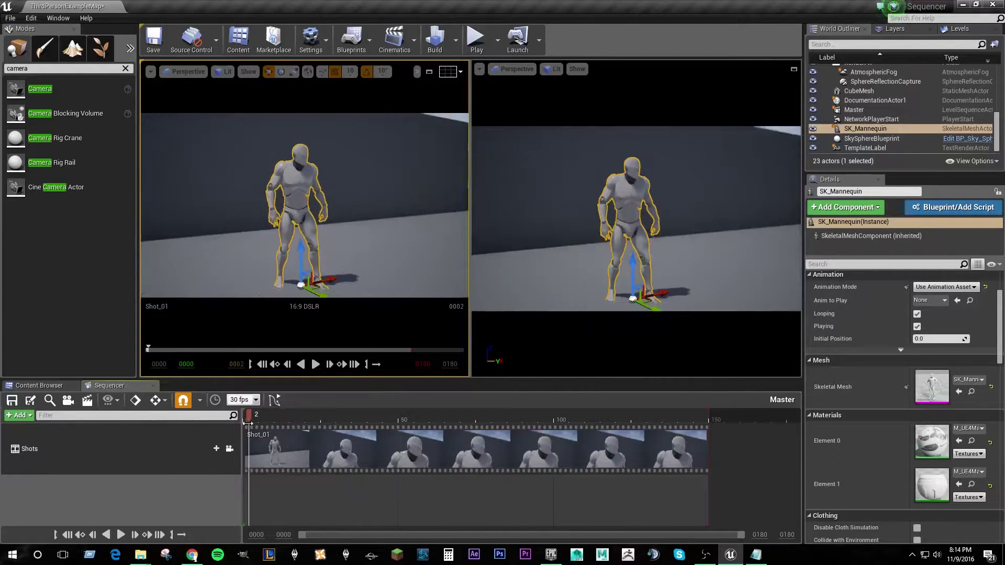
Drill into Shot_01, pan its camera and focus tracks, and preview its close-up at frame 30
{"action": "double_click", "coordinate": [251, 451]}
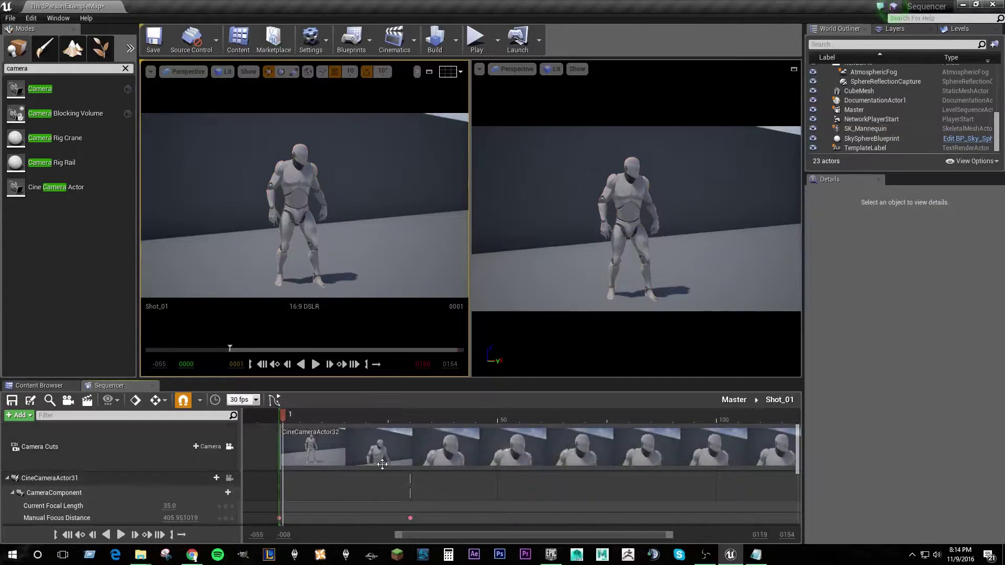
{"action": "scroll", "coordinate": [628, 445], "scroll_direction": "right", "scroll_amount": 3}
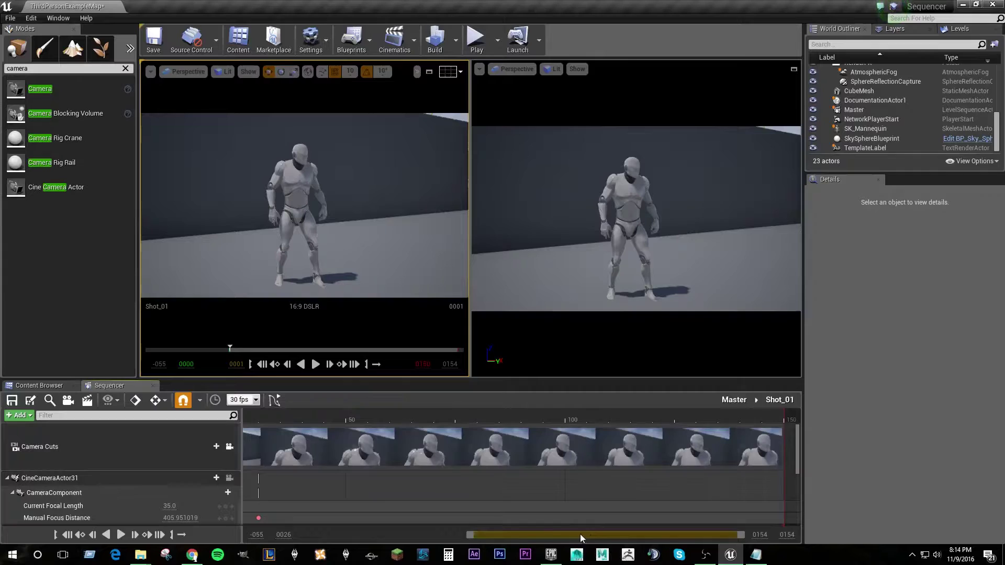
{"action": "left_click_drag", "start_coordinate": [589, 537], "coordinate": [532, 532]}
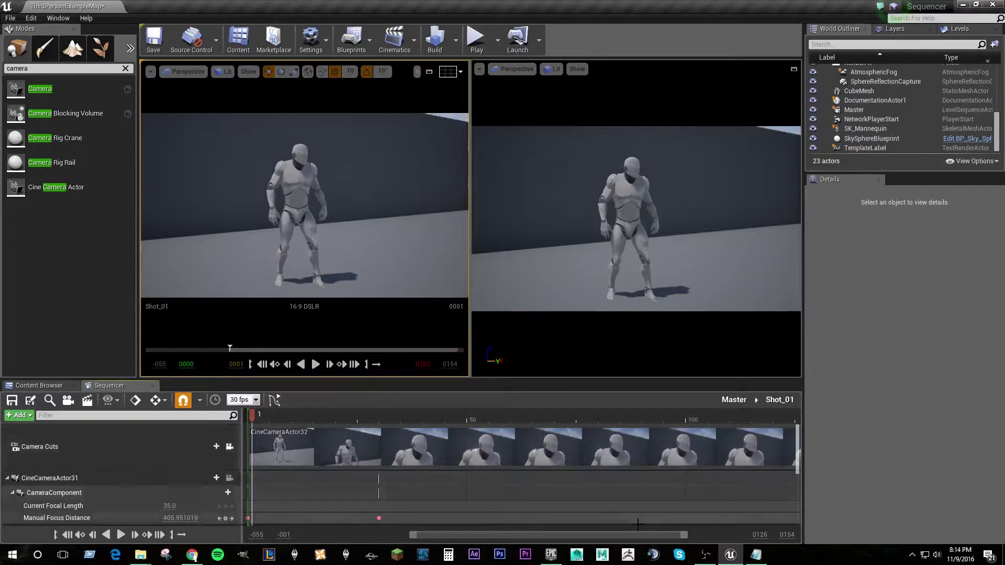
{"action": "left_click_drag", "start_coordinate": [651, 535], "coordinate": [661, 546]}
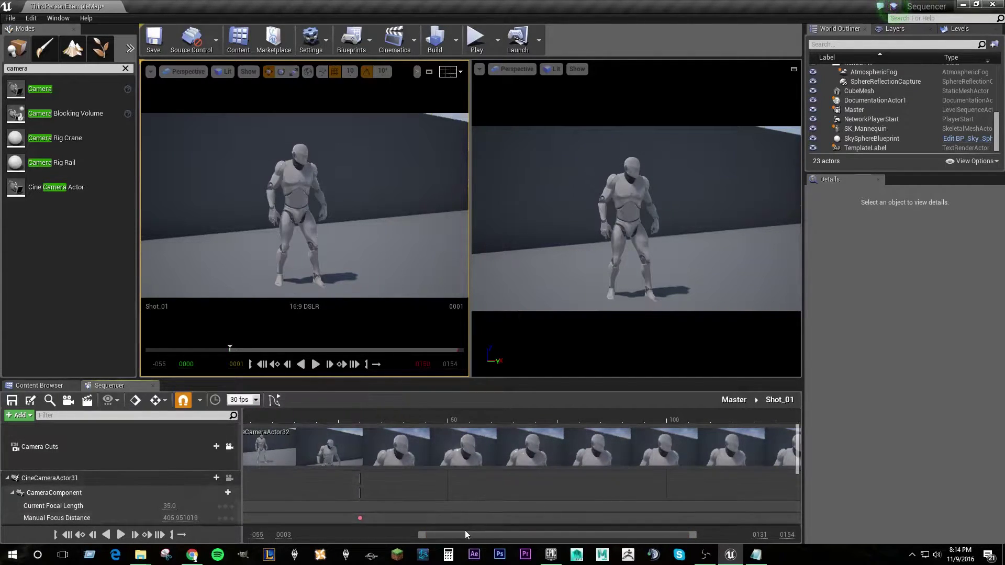
{"action": "left_click_drag", "start_coordinate": [465, 534], "coordinate": [440, 535]}
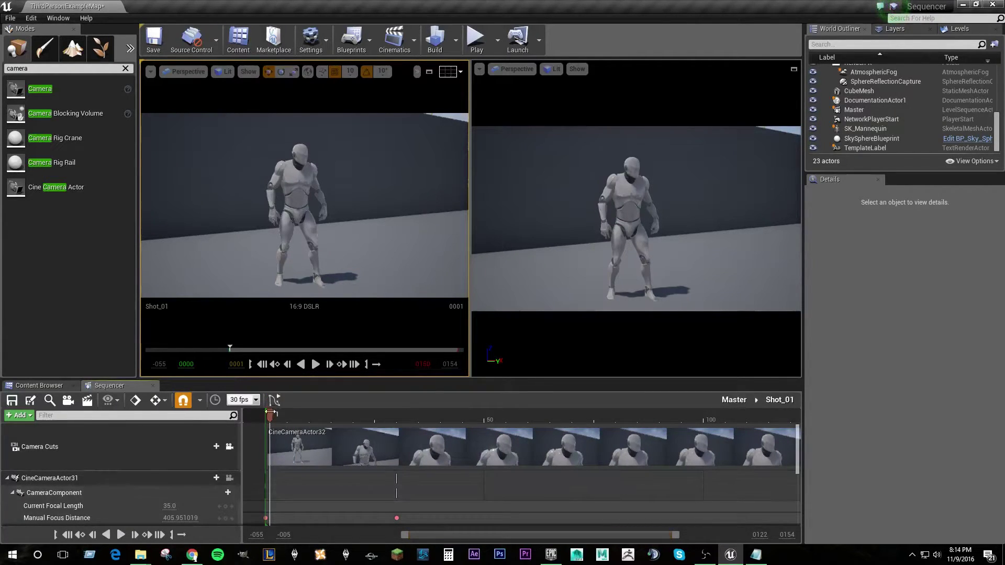
{"action": "mouse_move", "coordinate": [272, 419]}
{"action": "left_mouse_down"}
{"action": "mouse_move", "coordinate": [494, 435]}
{"action": "mouse_move", "coordinate": [269, 420]}
{"action": "left_mouse_up"}
Reopen Master and trim Shot_01 with Trim Right so it ends at frame 30
{"action": "left_click", "coordinate": [153, 386]}
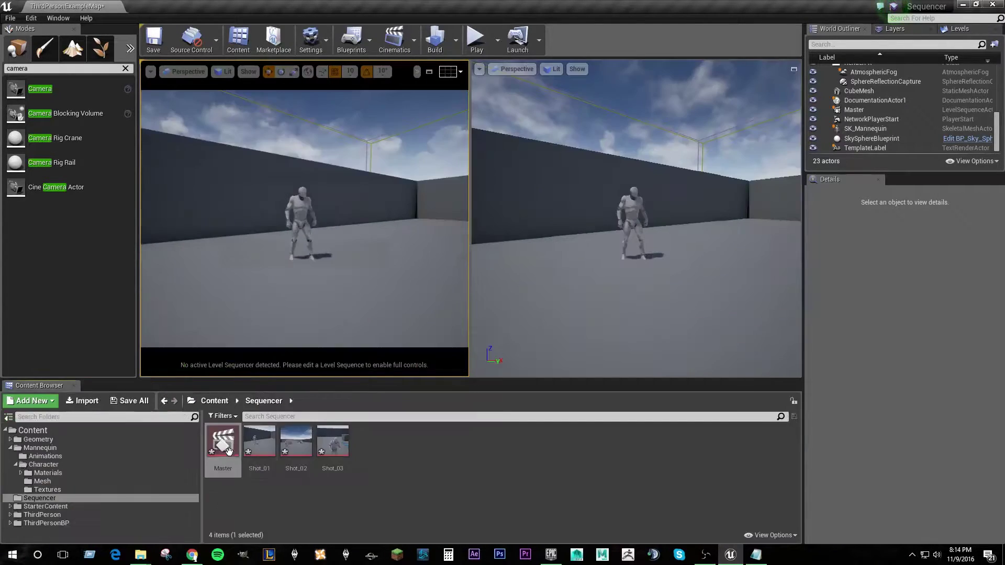
{"action": "double_click", "coordinate": [230, 449]}
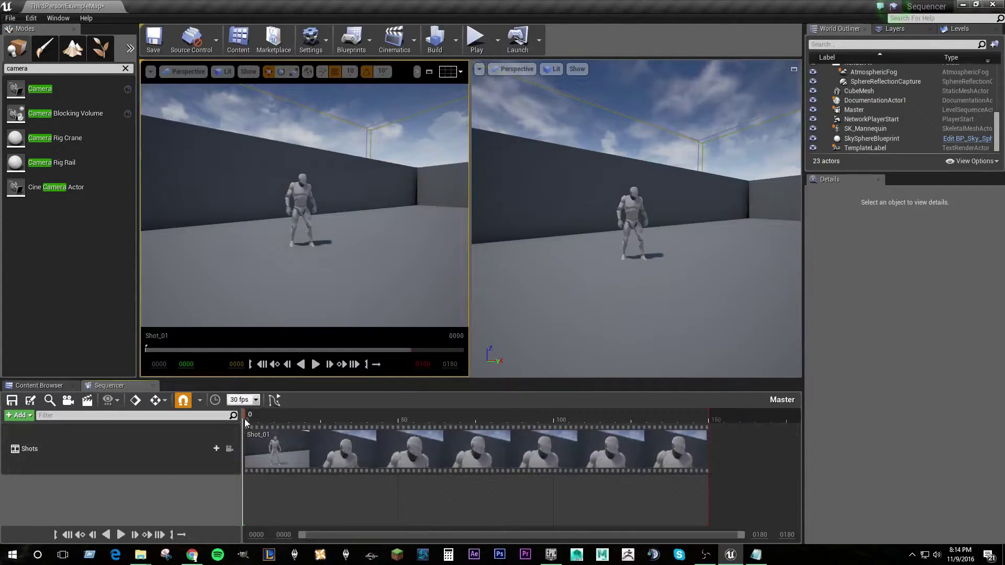
{"action": "left_click_drag", "start_coordinate": [270, 416], "coordinate": [335, 425]}
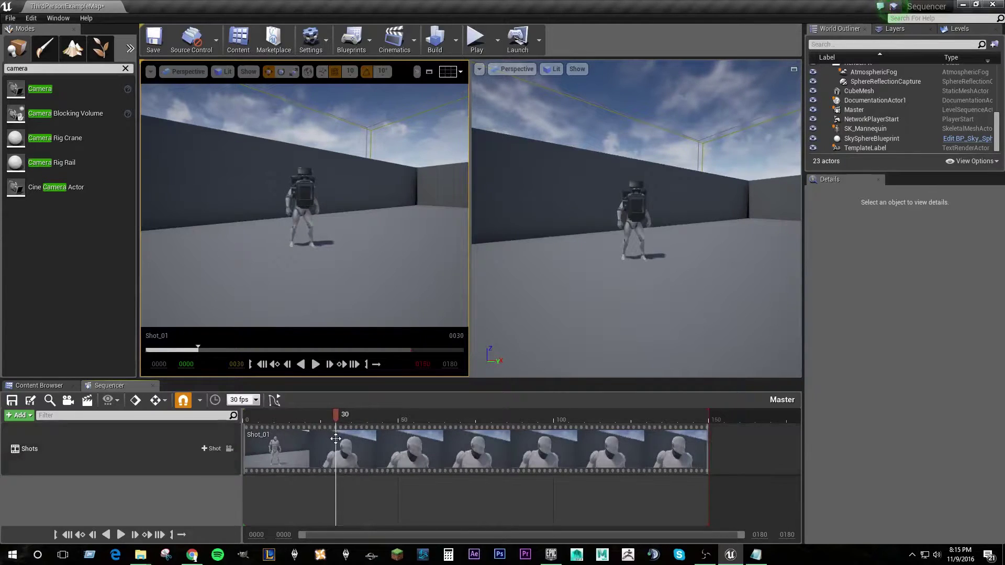
{"action": "right_click", "coordinate": [336, 439]}
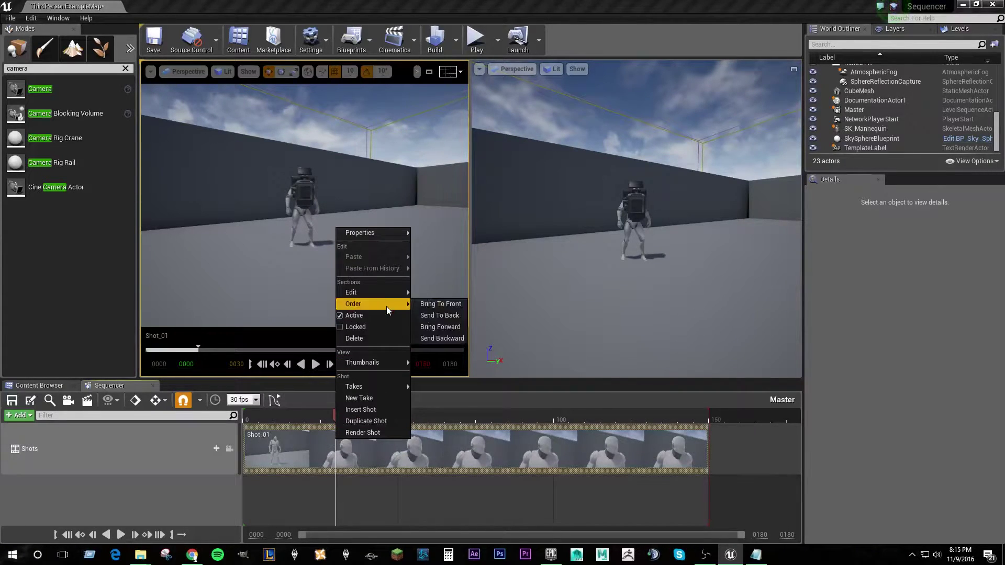
{"action": "mouse_move", "coordinate": [389, 297]}
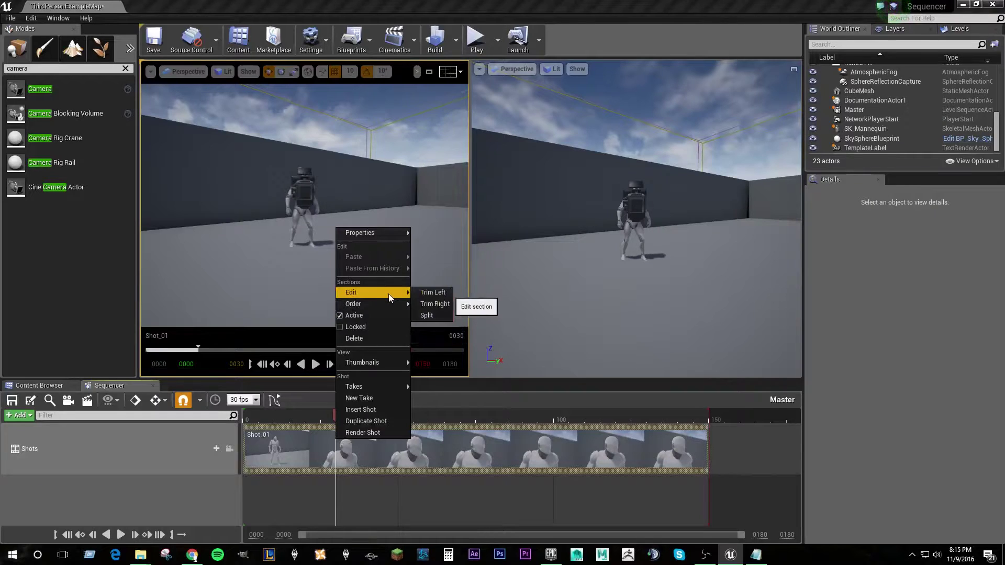
{"action": "left_click", "coordinate": [434, 304]}
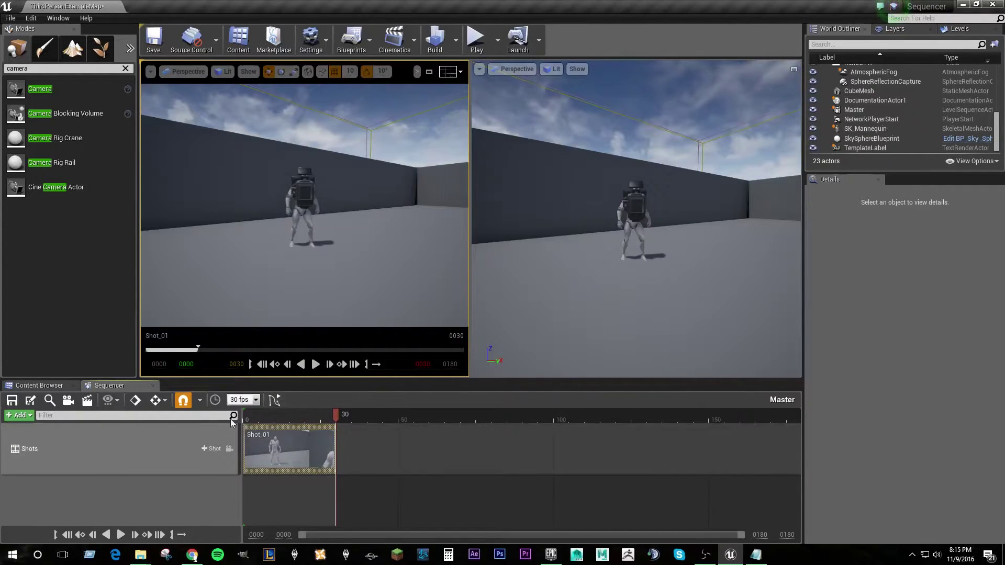
{"action": "mouse_move", "coordinate": [330, 416]}
{"action": "left_mouse_down"}
{"action": "mouse_move", "coordinate": [251, 416]}
{"action": "mouse_move", "coordinate": [333, 416]}
{"action": "mouse_move", "coordinate": [284, 424]}
{"action": "mouse_move", "coordinate": [337, 429]}
{"action": "left_mouse_up"}
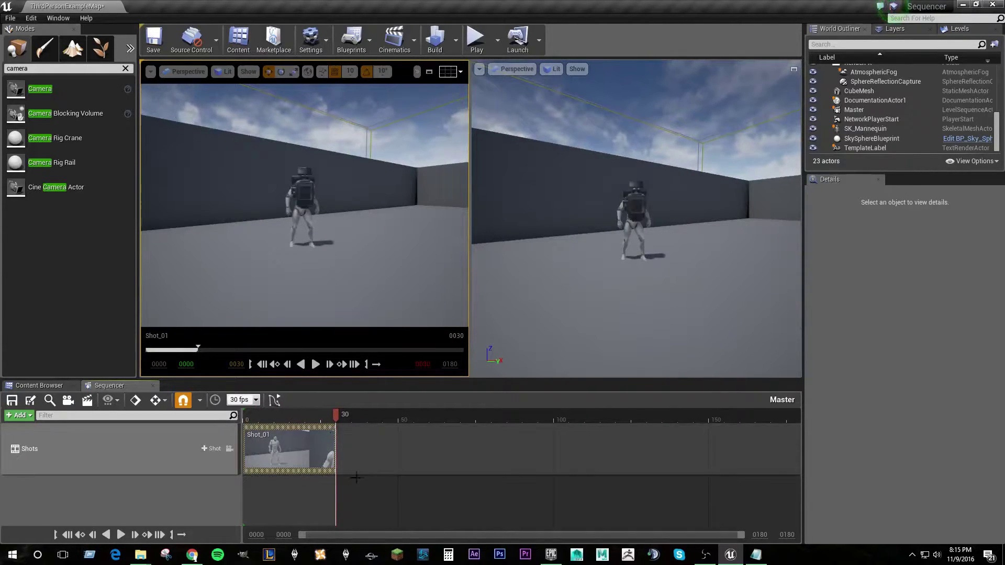
Insert Shot_02 at frame 30, move it to a second Shots row, and scrub through the cut
{"action": "left_click", "coordinate": [211, 449]}
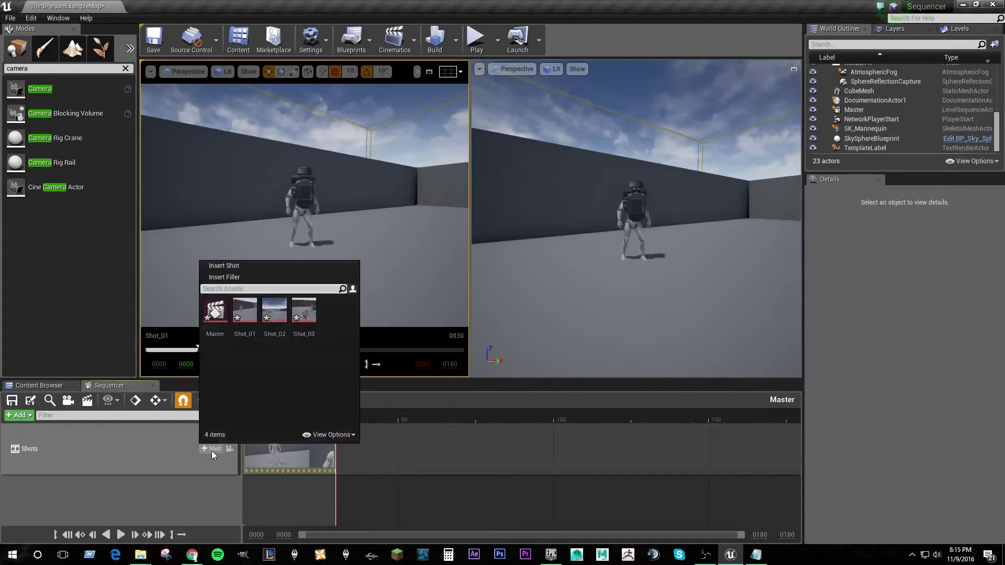
{"action": "left_click", "coordinate": [270, 321]}
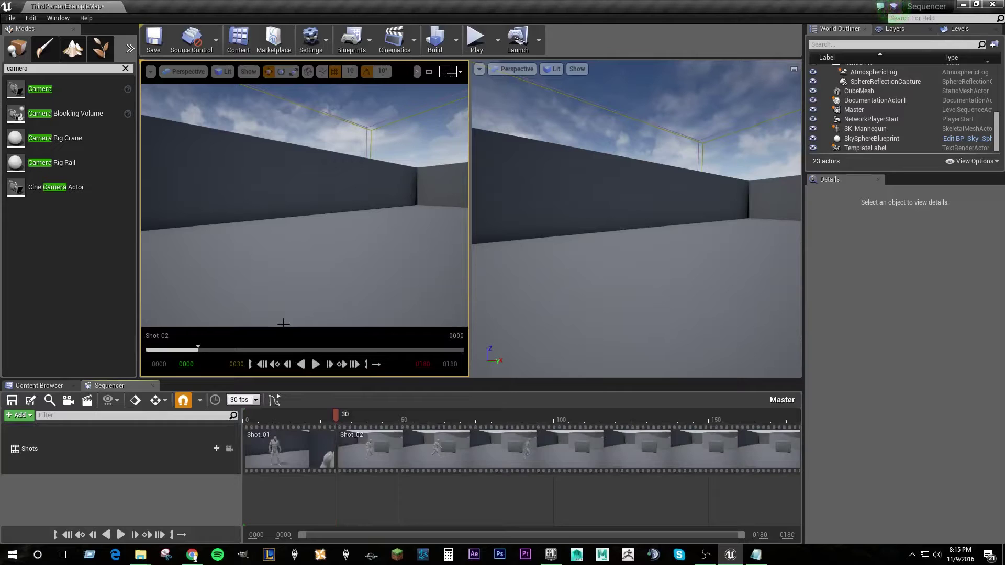
{"action": "mouse_move", "coordinate": [334, 413]}
{"action": "left_mouse_down"}
{"action": "mouse_move", "coordinate": [285, 416]}
{"action": "mouse_move", "coordinate": [335, 420]}
{"action": "left_mouse_up"}
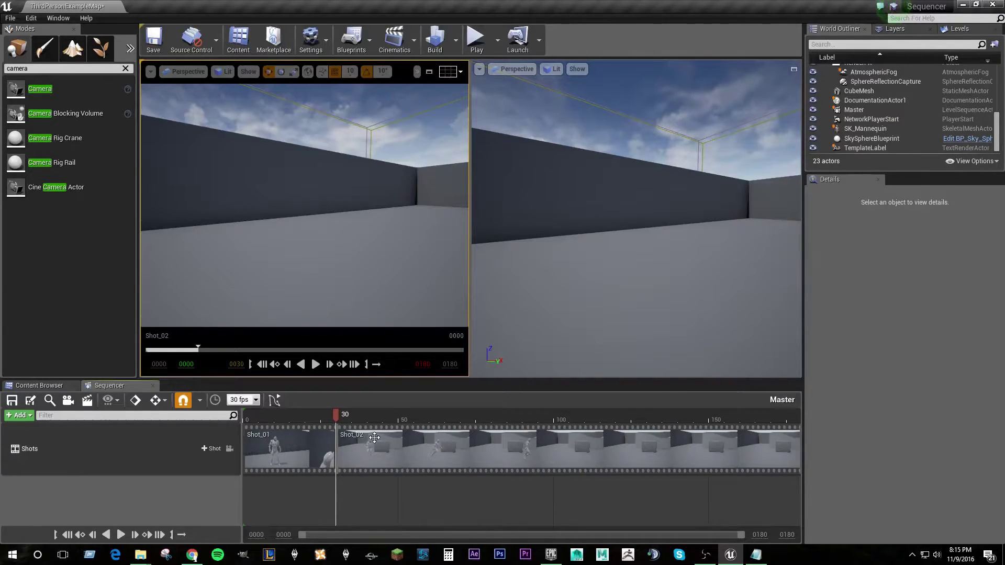
{"action": "left_click_drag", "start_coordinate": [375, 438], "coordinate": [369, 487]}
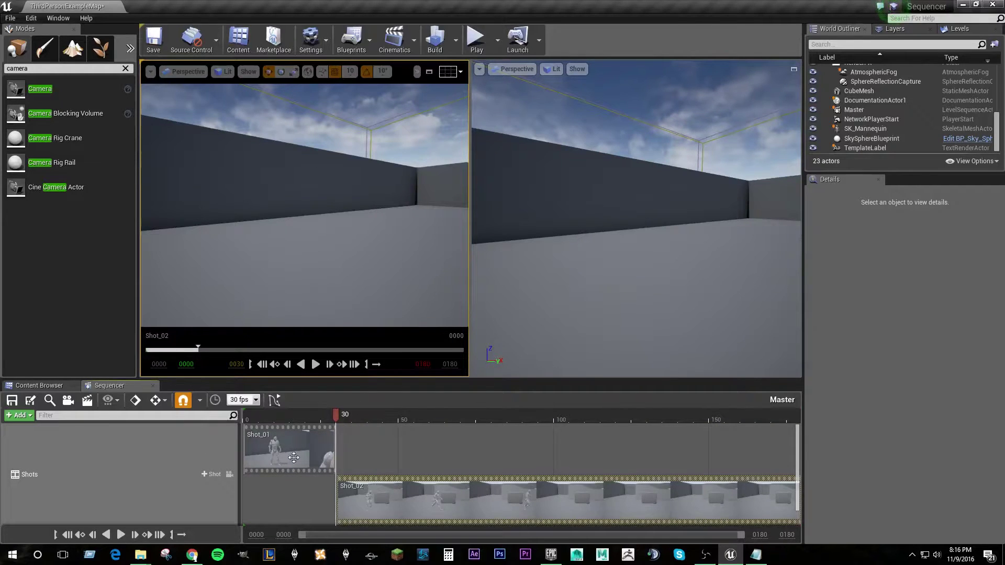
{"action": "left_click", "coordinate": [249, 415]}
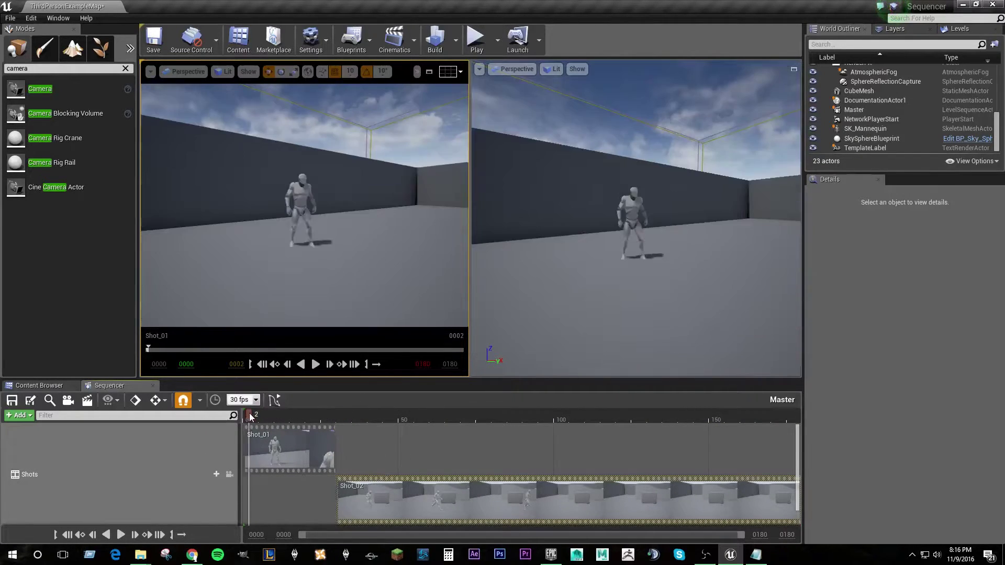
{"action": "left_click_drag", "start_coordinate": [249, 414], "coordinate": [501, 455]}
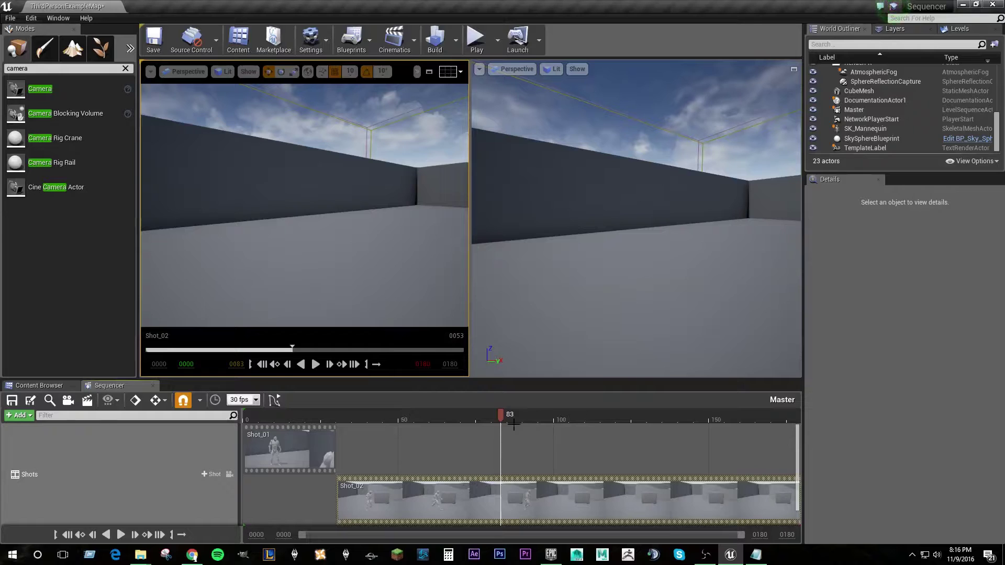
{"action": "left_click_drag", "start_coordinate": [503, 416], "coordinate": [337, 420]}
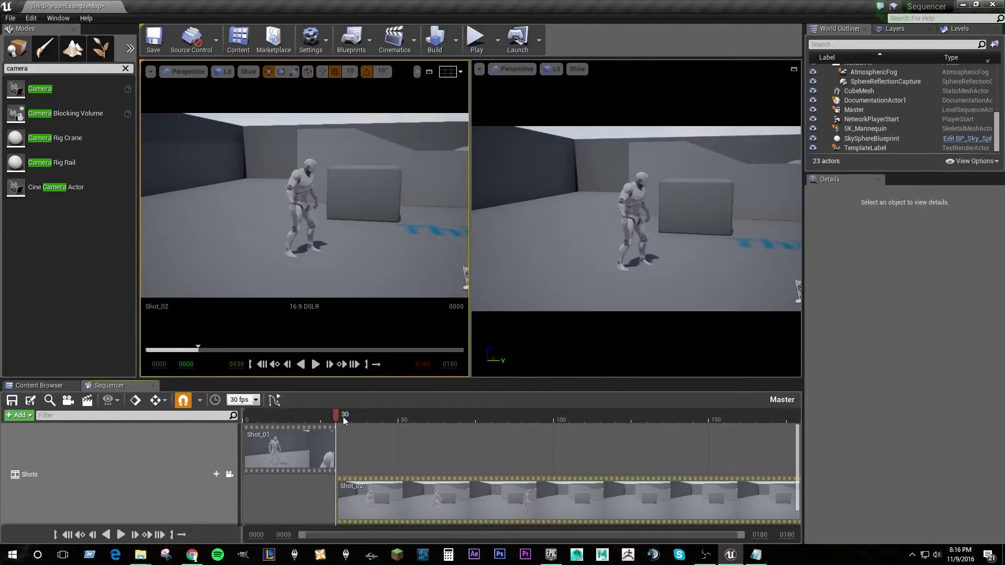
Trim Shot_02 to end at frame 110, then play Master from frame 0
{"action": "left_click_drag", "start_coordinate": [335, 413], "coordinate": [585, 430]}
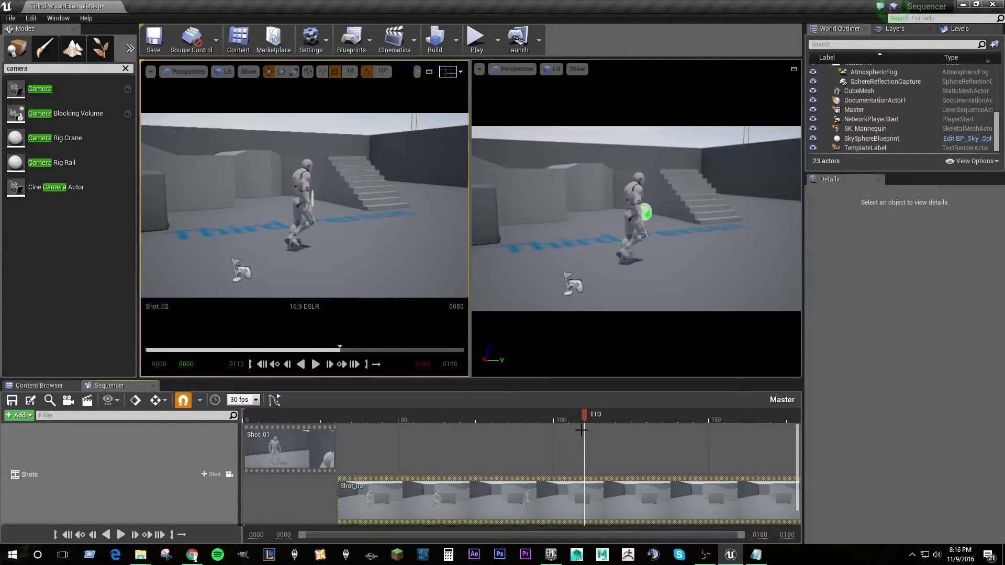
{"action": "right_click", "coordinate": [583, 495]}
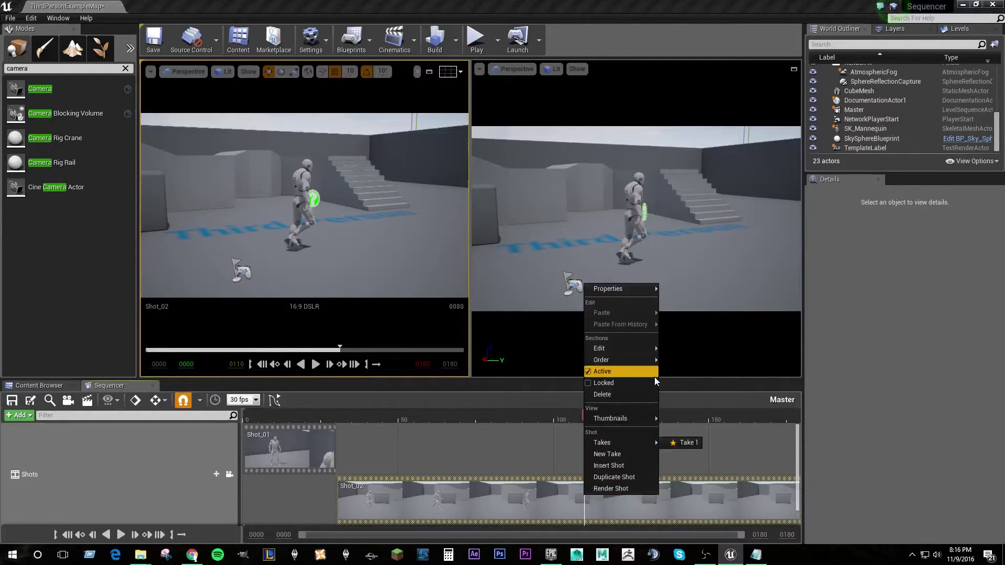
{"action": "mouse_move", "coordinate": [626, 352]}
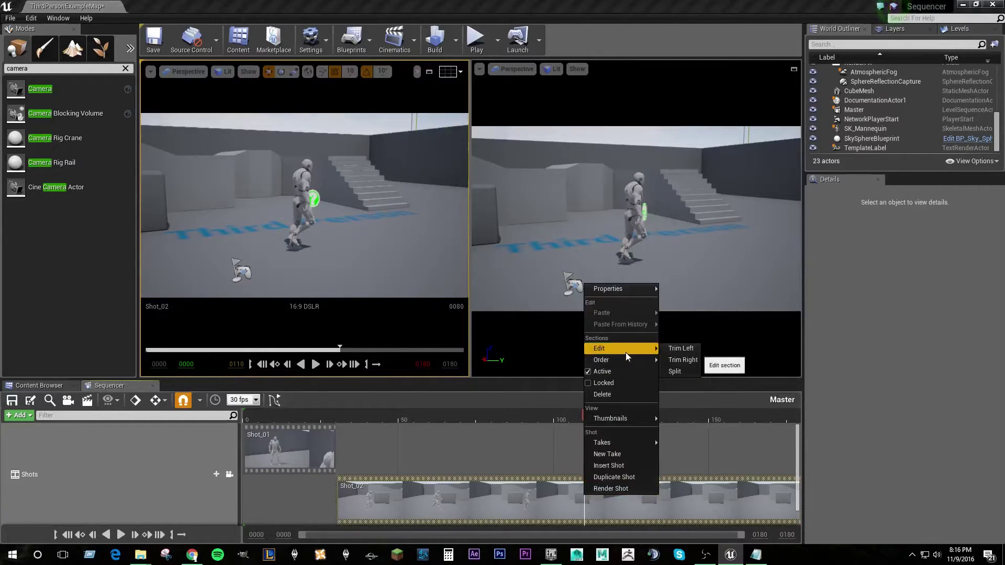
{"action": "left_click", "coordinate": [683, 360]}
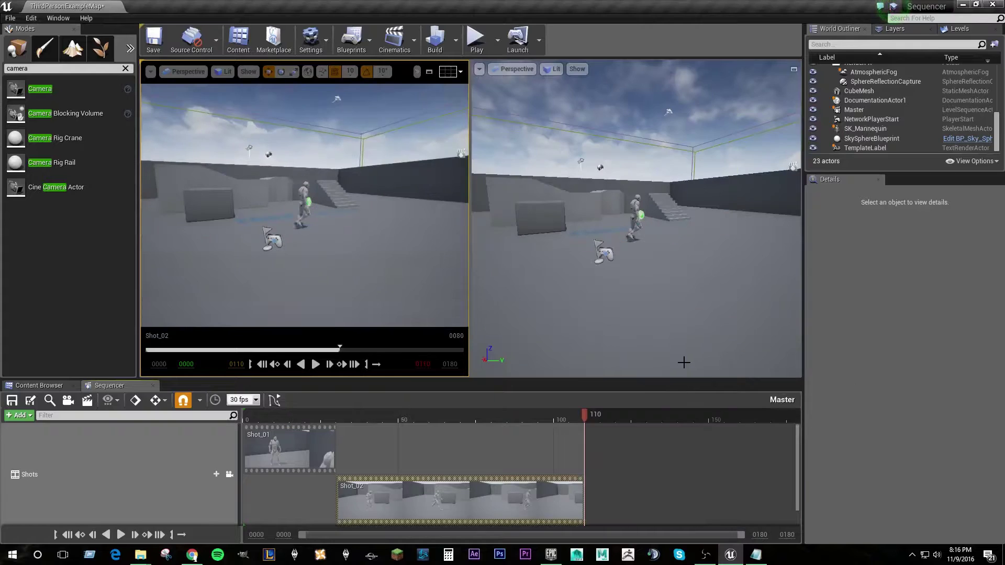
{"action": "left_click_drag", "start_coordinate": [582, 417], "coordinate": [241, 418]}
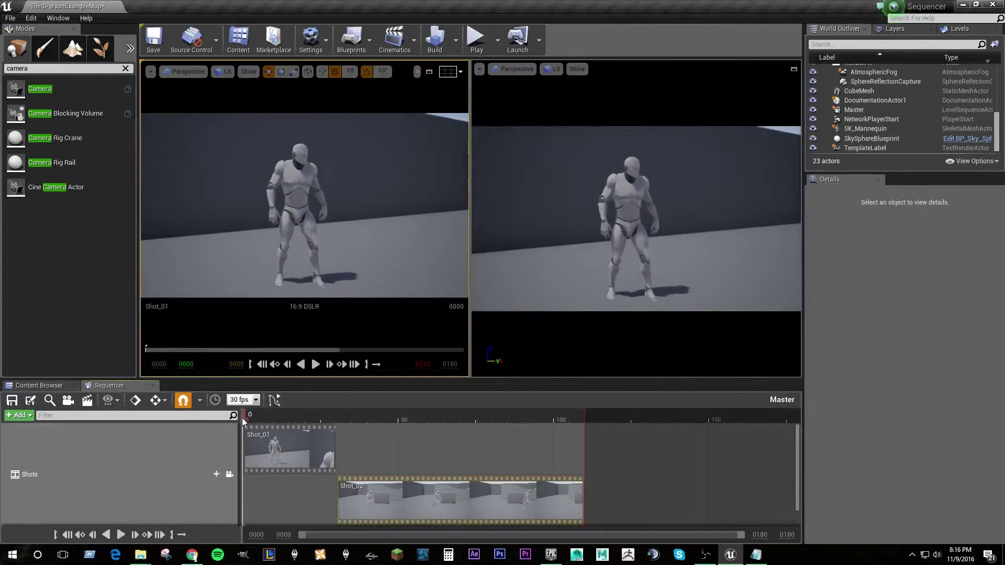
{"action": "left_click", "coordinate": [315, 365]}
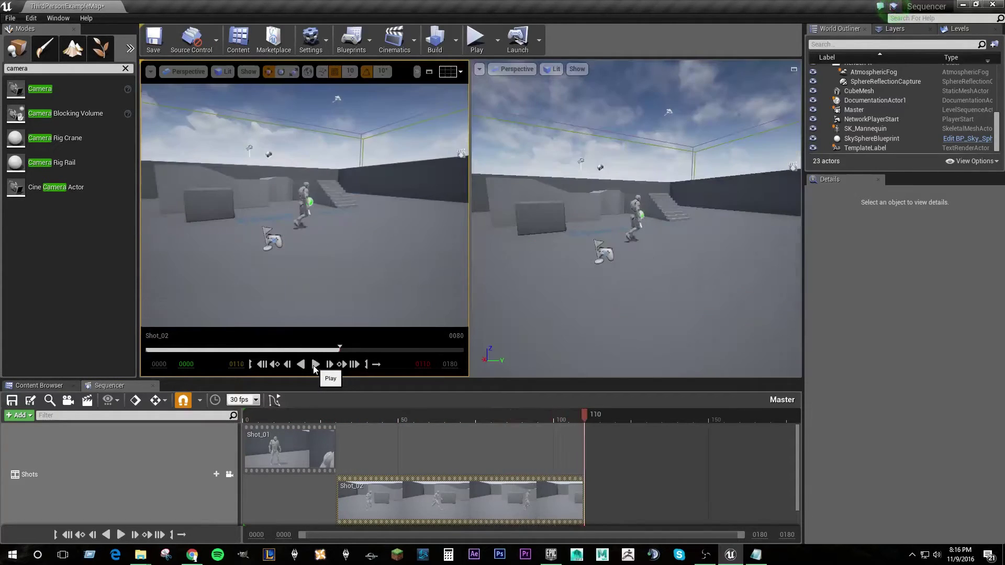
Insert Shot_03 at frame 110 after Shot_02 and scrub into its camera view
{"action": "left_click", "coordinate": [206, 474]}
{"action": "left_click", "coordinate": [303, 335]}
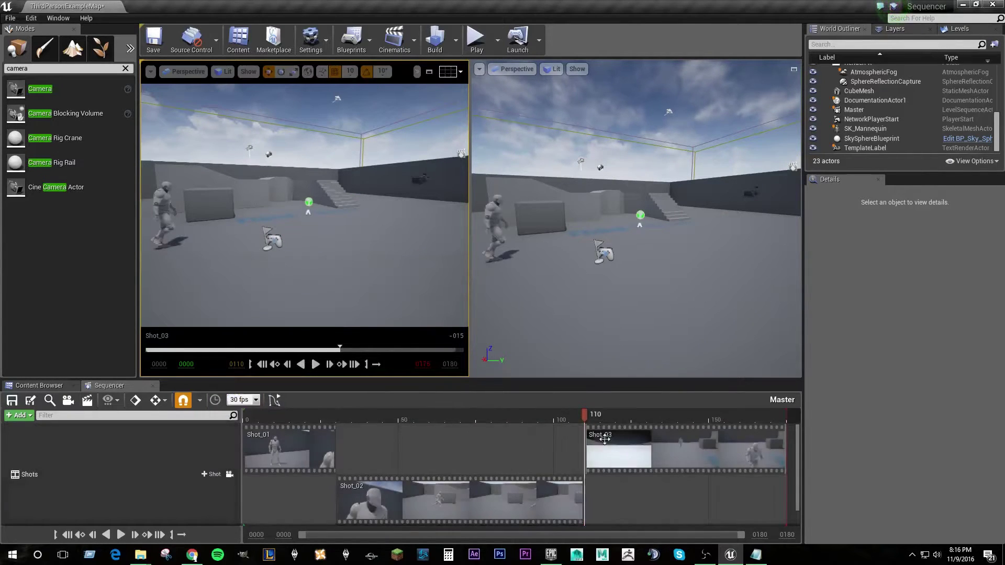
{"action": "left_click_drag", "start_coordinate": [588, 415], "coordinate": [683, 497]}
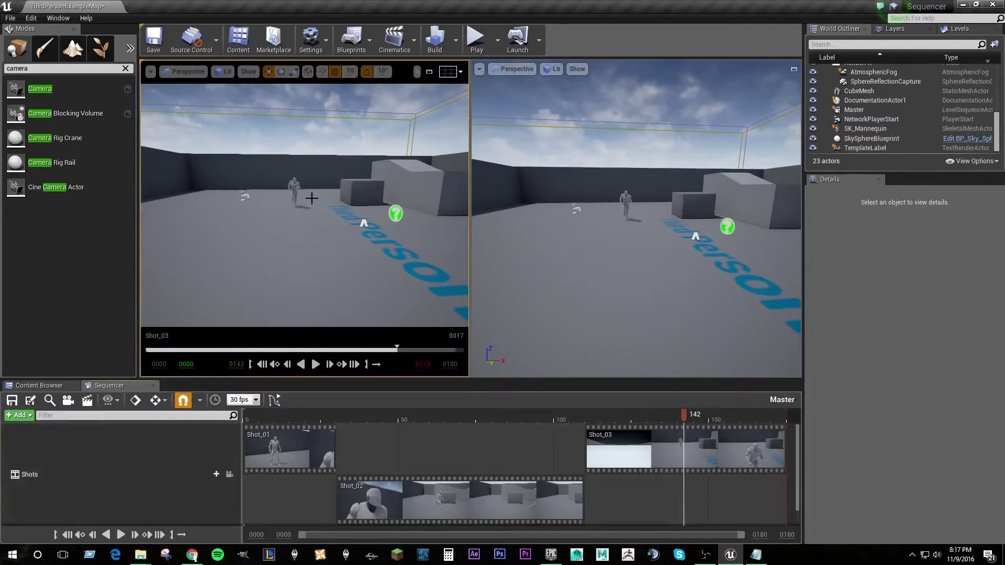
Trim Shot_03 on the right at frame 142, then undo that trim
{"action": "right_click", "coordinate": [686, 442]}
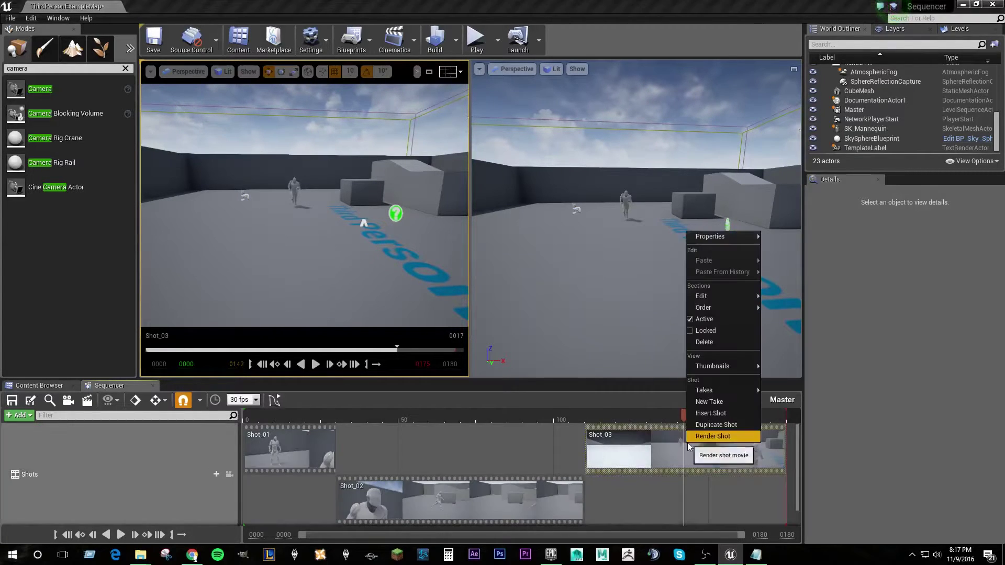
{"action": "mouse_move", "coordinate": [728, 295]}
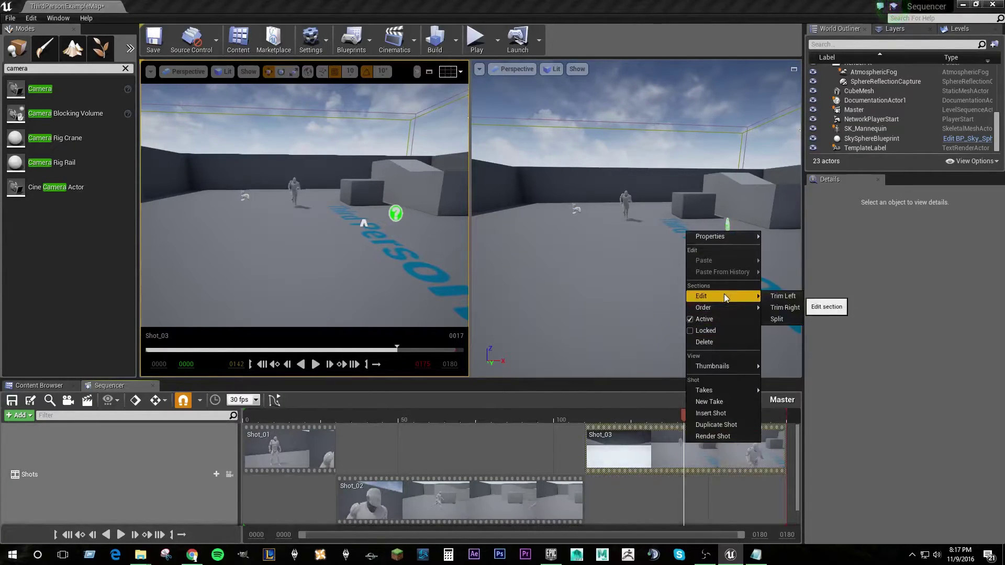
{"action": "left_click", "coordinate": [779, 306]}
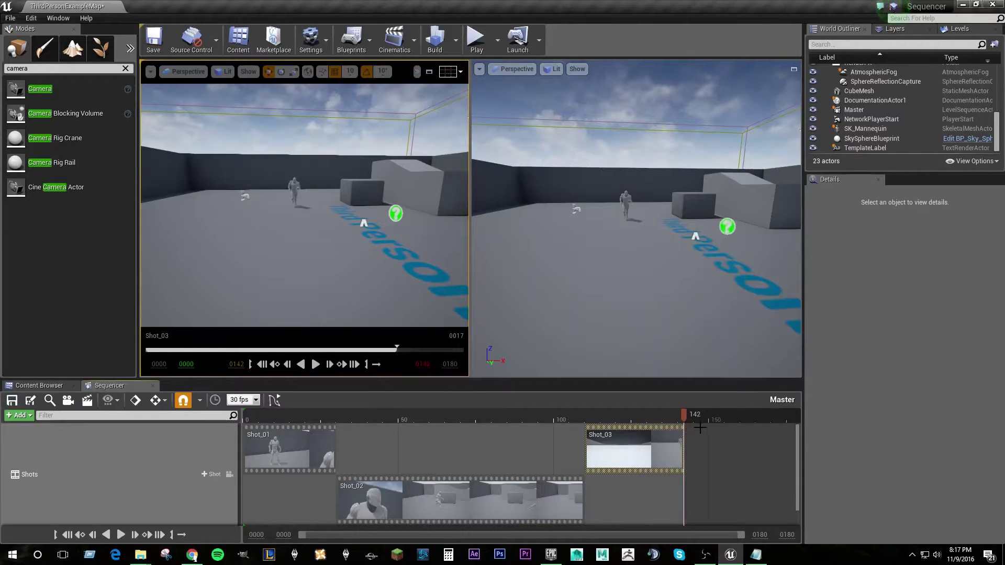
{"action": "key", "text": "ctrl+z"}
Trim Shot_03 left at frame 142, slide it to start at 110, and play the cut
{"action": "right_click", "coordinate": [686, 447]}
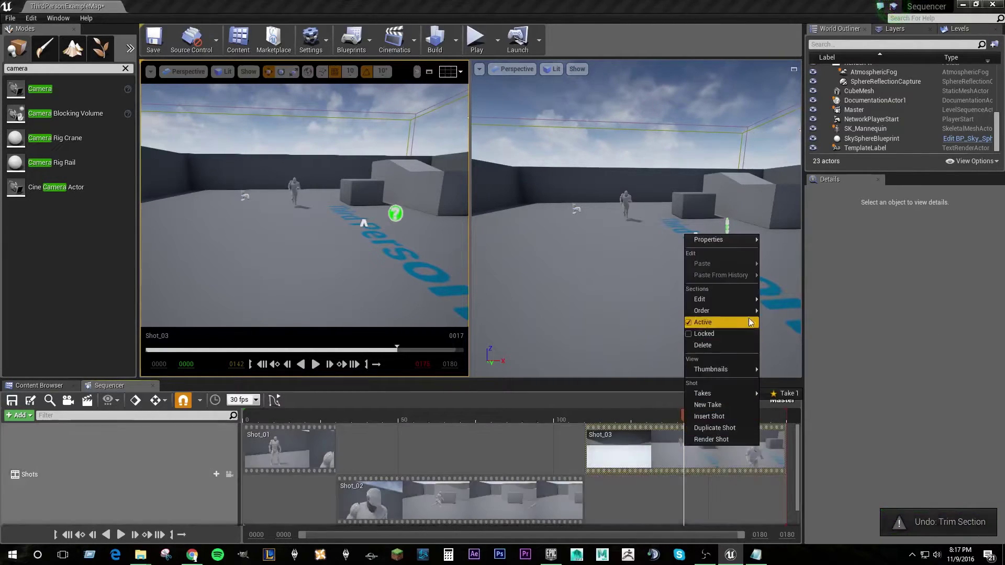
{"action": "mouse_move", "coordinate": [740, 303]}
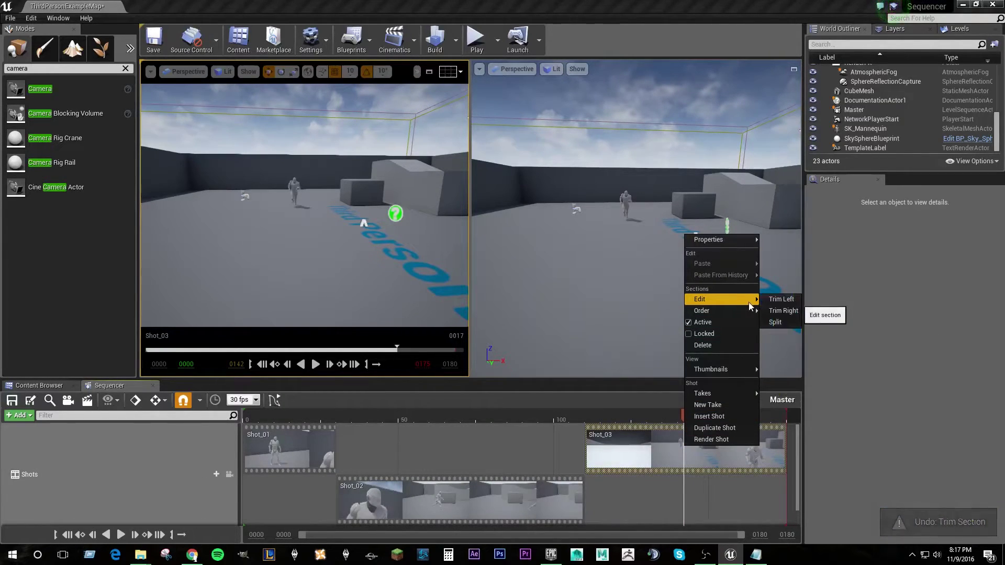
{"action": "left_click", "coordinate": [779, 299]}
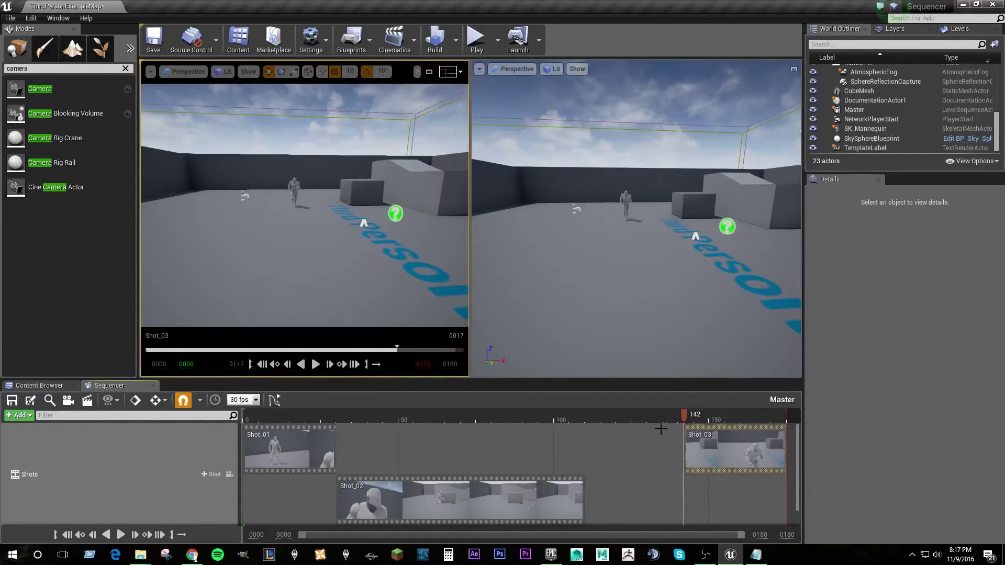
{"action": "left_click_drag", "start_coordinate": [730, 449], "coordinate": [631, 447]}
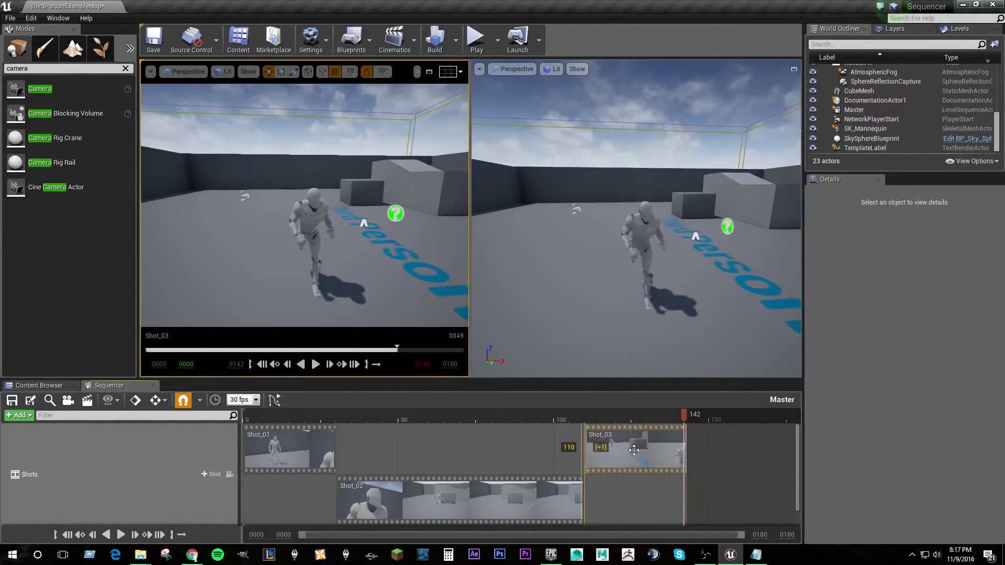
{"action": "left_click_drag", "start_coordinate": [570, 419], "coordinate": [235, 438]}
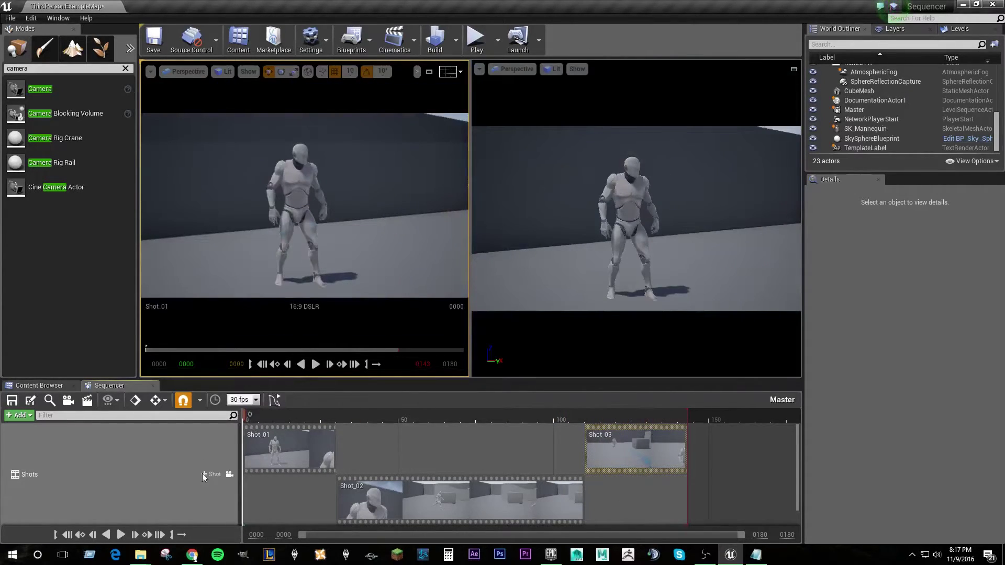
{"action": "left_click", "coordinate": [315, 364]}
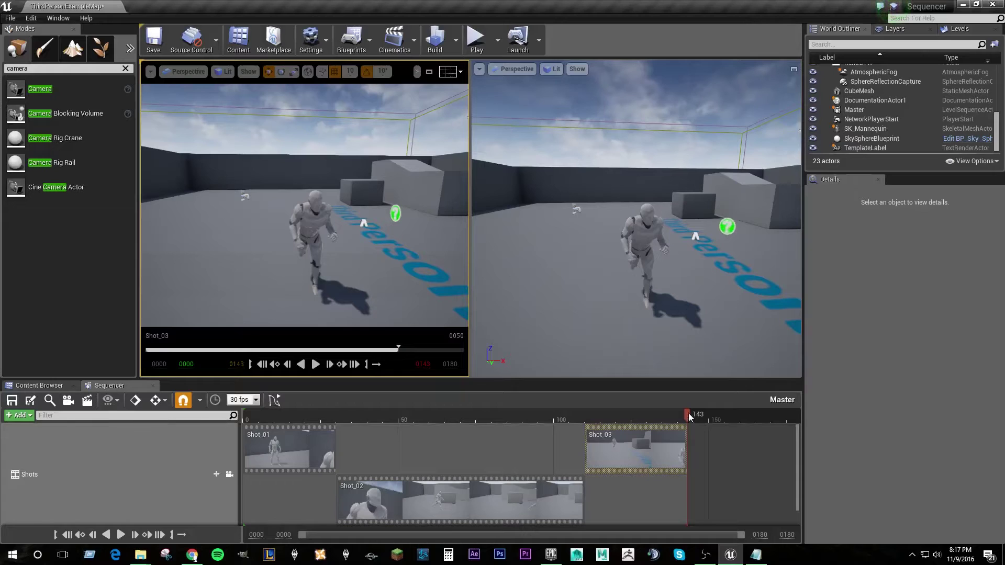
{"action": "left_click_drag", "start_coordinate": [687, 414], "coordinate": [223, 421]}
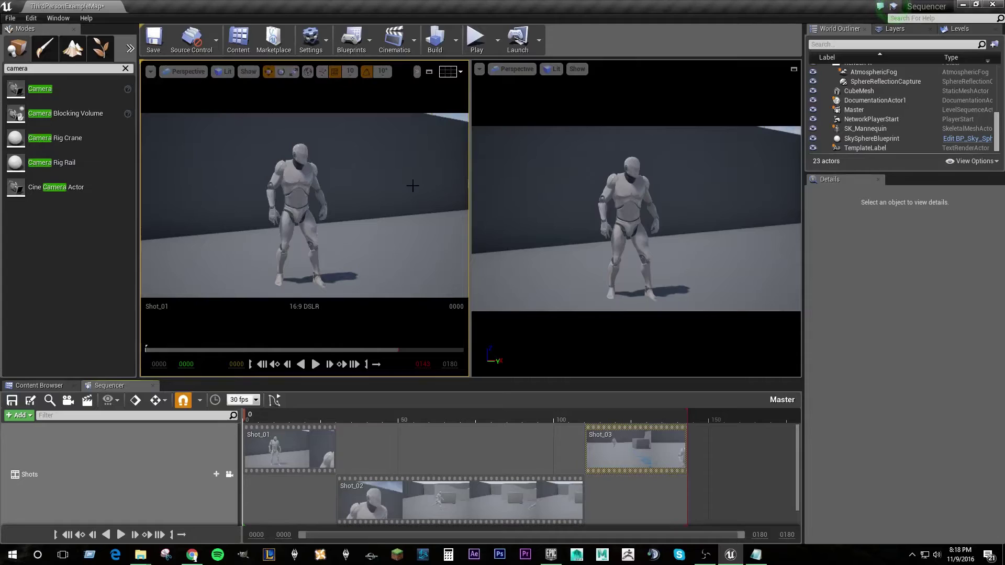
{"action": "left_click", "coordinate": [300, 441]}
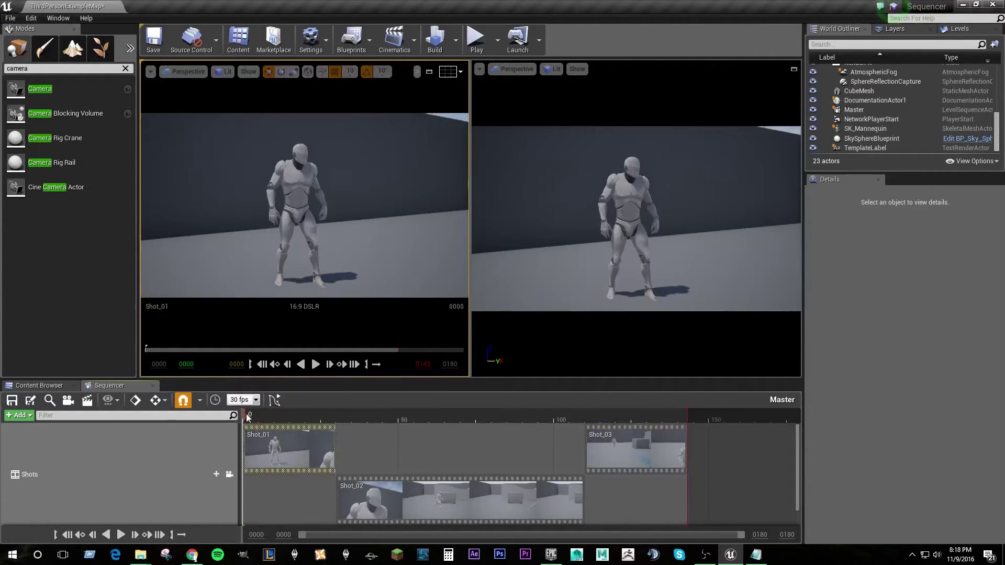
{"action": "left_click_drag", "start_coordinate": [248, 417], "coordinate": [241, 472]}
Create two new takes of Shot_01, saved as Shot_0001_002 and Shot_0001_003
{"action": "right_click", "coordinate": [294, 440]}
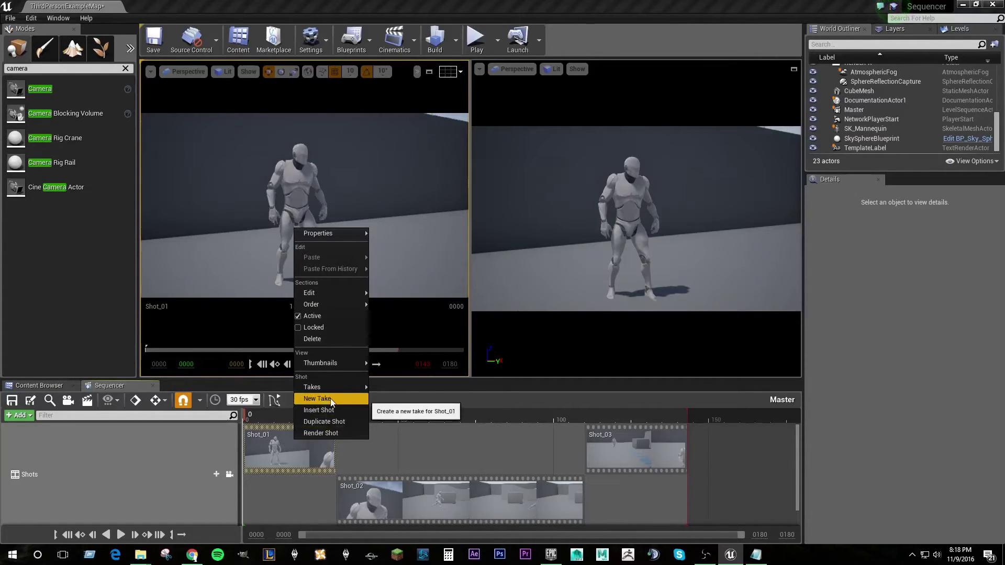
{"action": "left_click", "coordinate": [313, 401]}
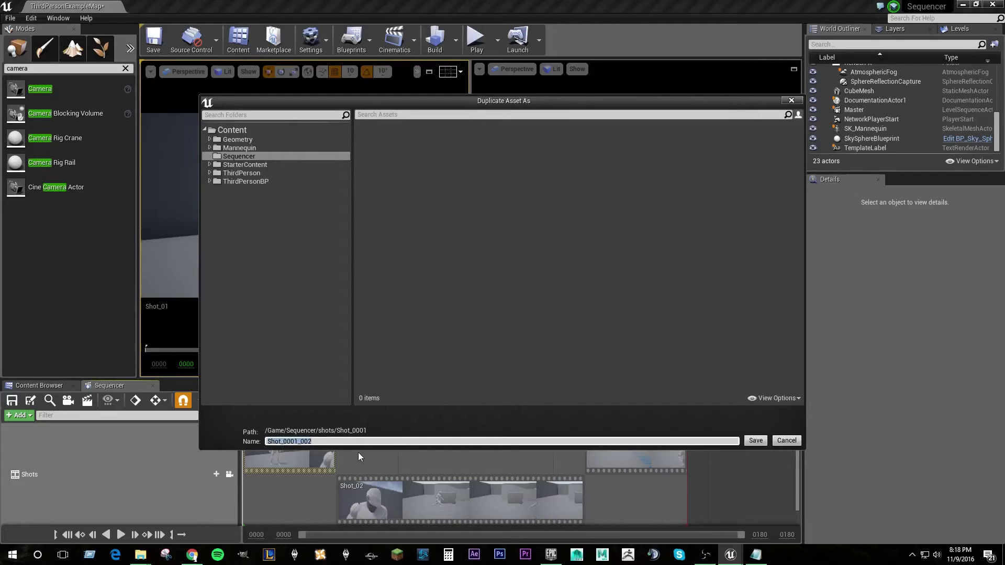
{"action": "left_click", "coordinate": [756, 441]}
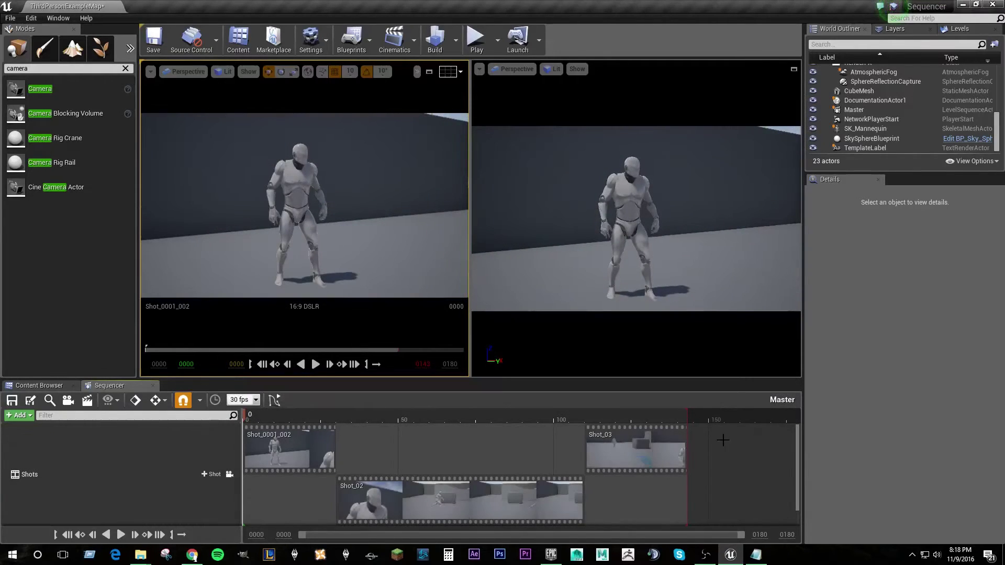
{"action": "right_click", "coordinate": [287, 441]}
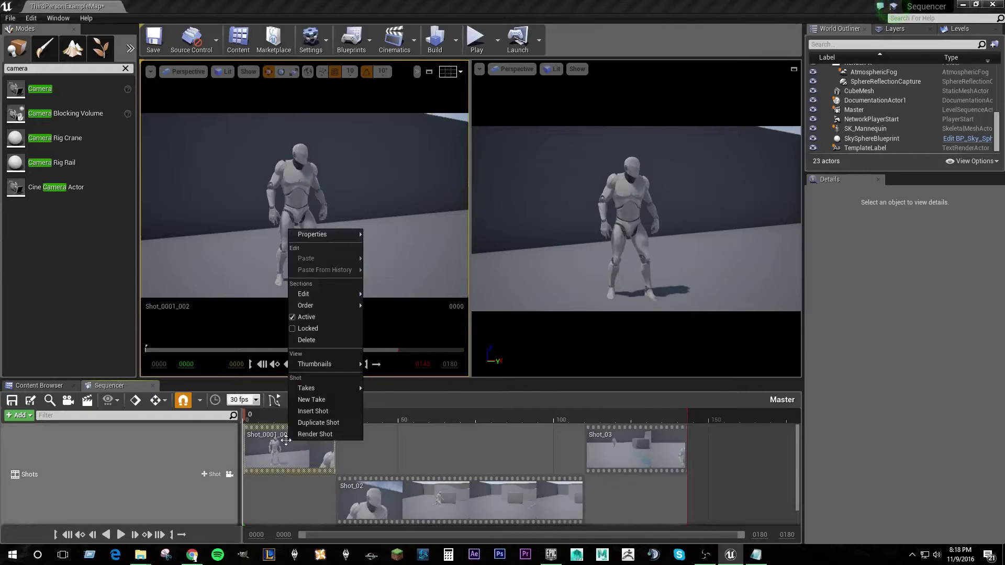
{"action": "left_click", "coordinate": [332, 399]}
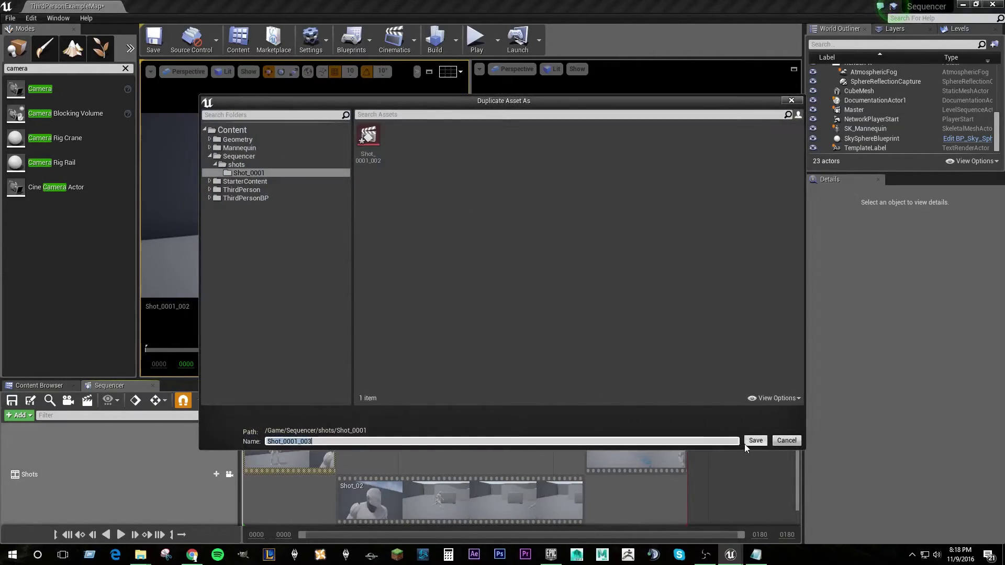
{"action": "left_click", "coordinate": [747, 441]}
Switch the first shot to Take 2, then back to Take 3
{"action": "right_click", "coordinate": [323, 427]}
{"action": "mouse_move", "coordinate": [363, 381]}
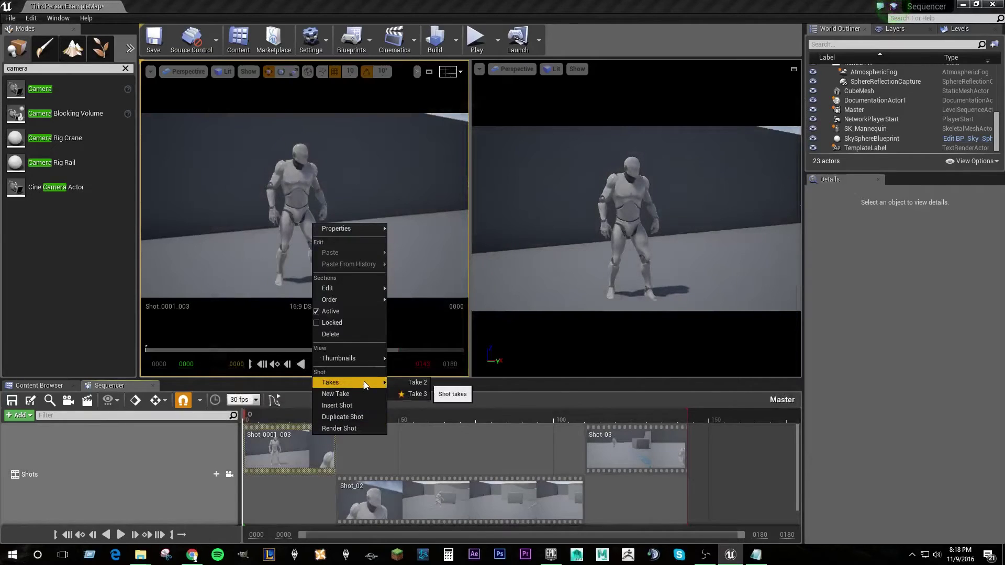
{"action": "left_click", "coordinate": [410, 378]}
{"action": "right_click", "coordinate": [310, 439]}
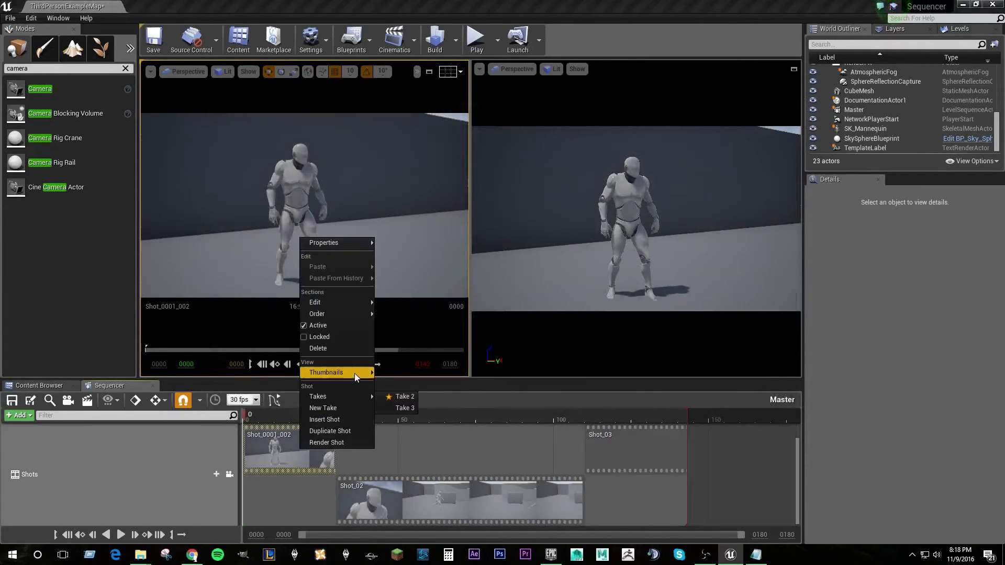
{"action": "left_click", "coordinate": [399, 408]}
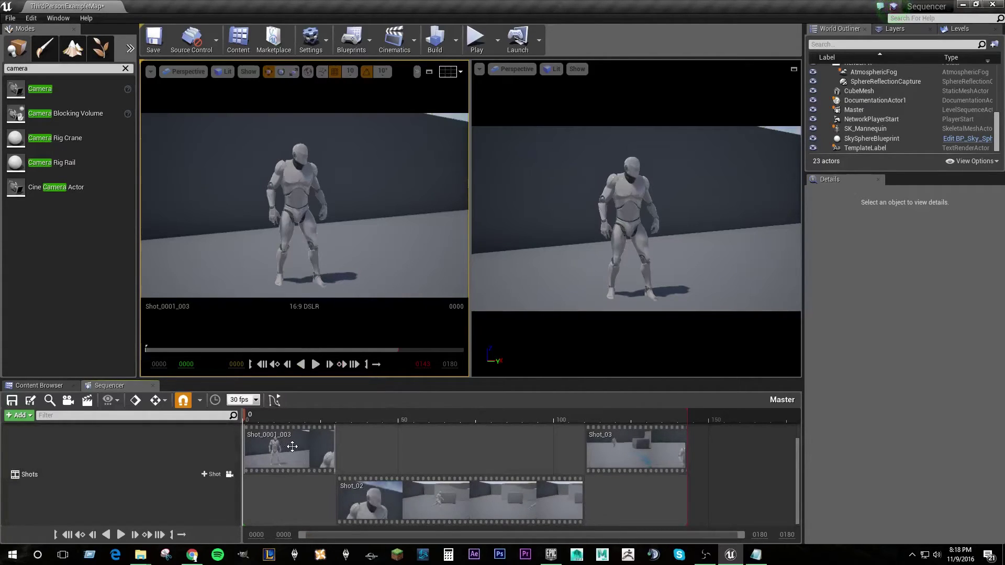
Open Shot_0001_003 and lower its Manual Focus Distance to about 32 to blur it
{"action": "double_click", "coordinate": [292, 446]}
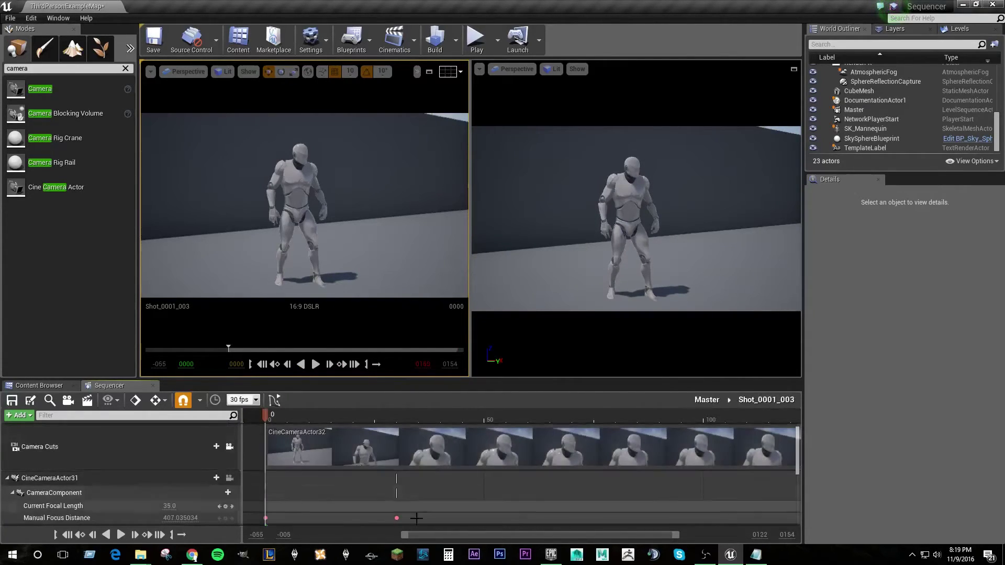
{"action": "left_click_drag", "start_coordinate": [269, 417], "coordinate": [716, 418]}
{"action": "left_click", "coordinate": [269, 418]}
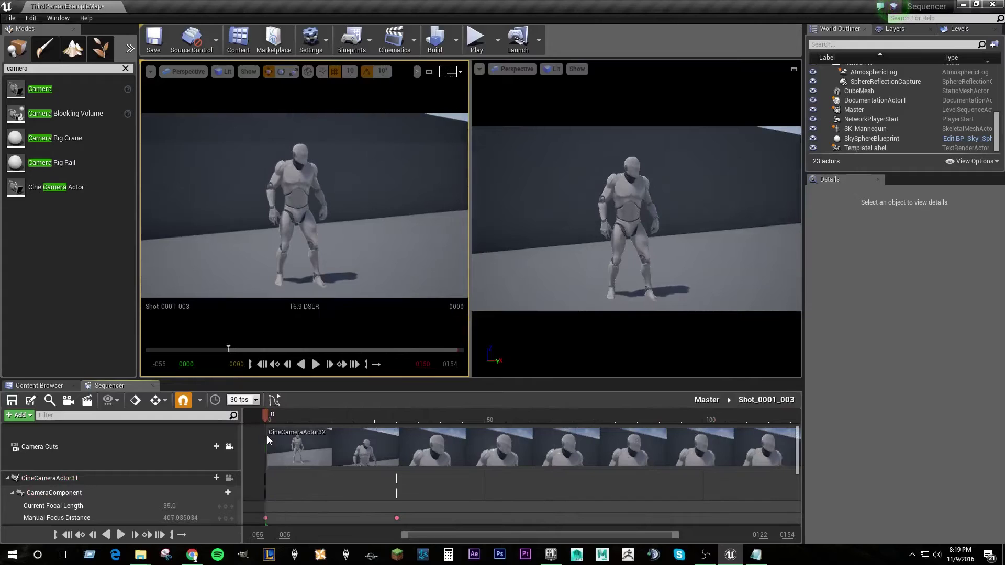
{"action": "scroll", "coordinate": [127, 501], "scroll_direction": "down", "scroll_amount": 3}
{"action": "scroll", "coordinate": [126, 500], "scroll_direction": "up", "scroll_amount": 1}
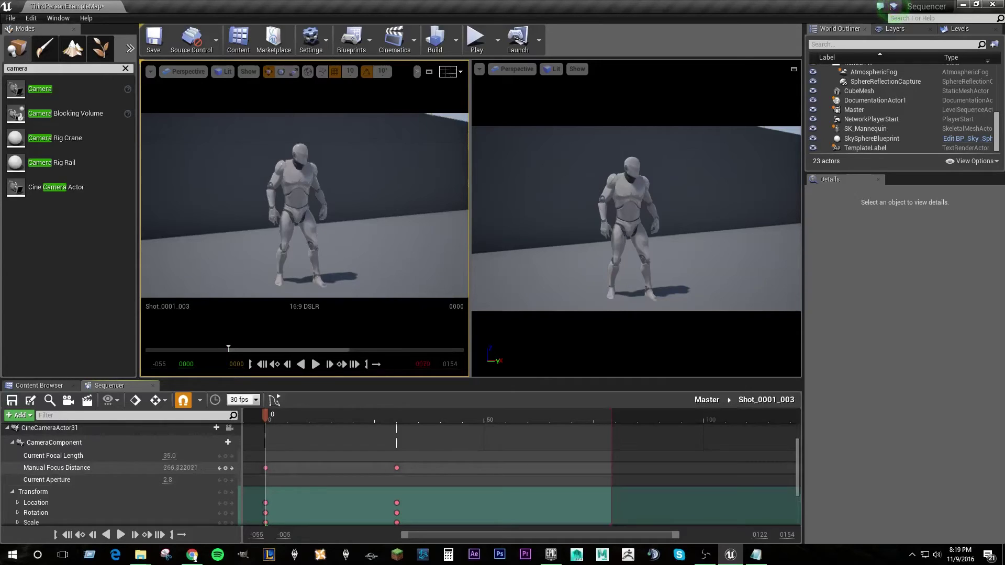
{"action": "left_click_drag", "start_coordinate": [193, 468], "coordinate": [151, 468]}
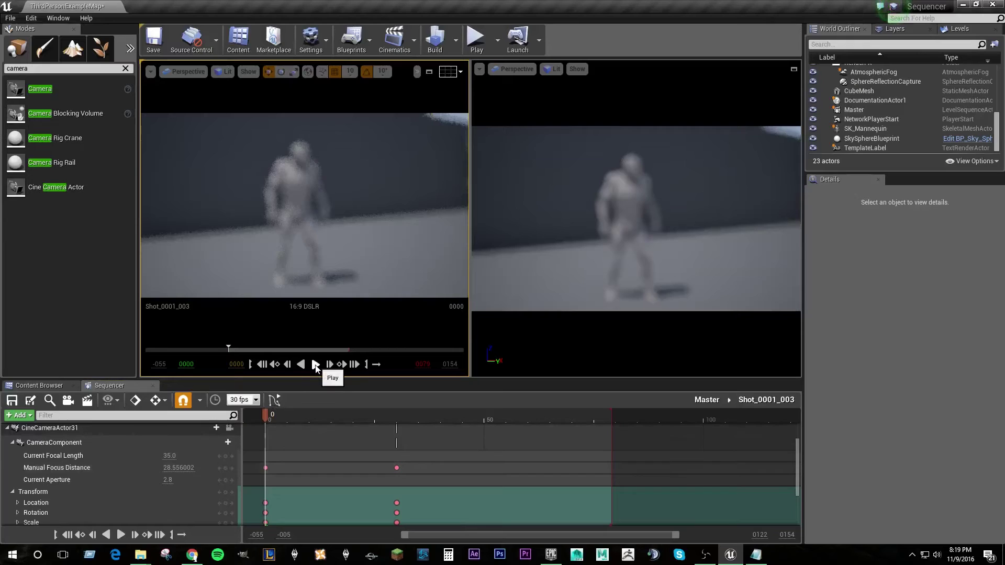
Play the focus pull, rewind to the first frame, replay it and stop
{"action": "left_click", "coordinate": [315, 365]}
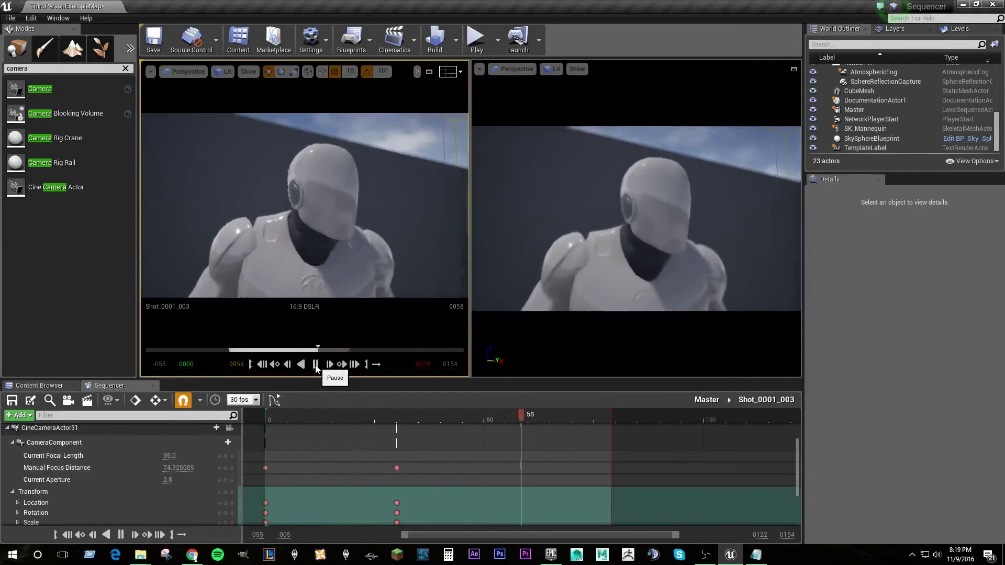
{"action": "left_click", "coordinate": [263, 365]}
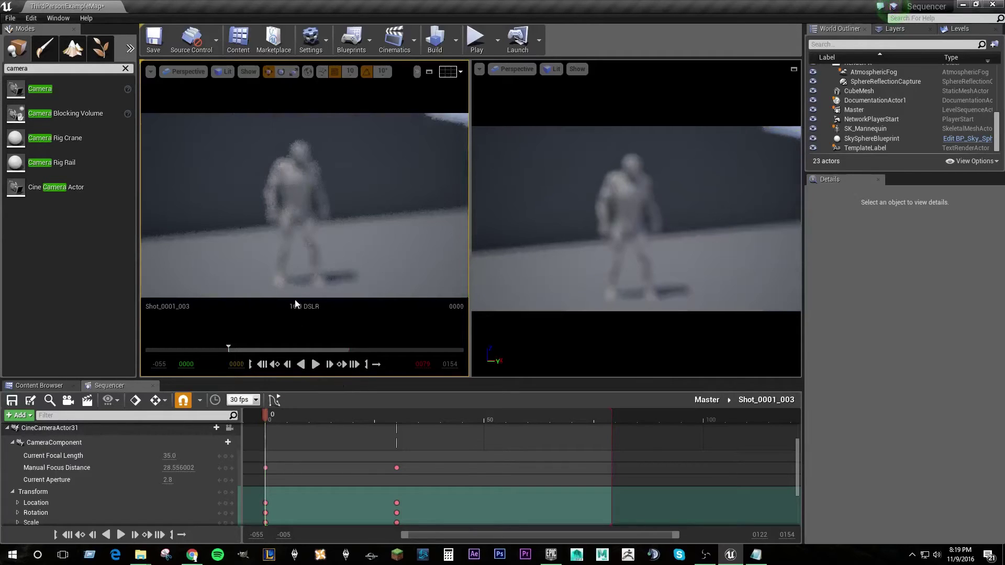
{"action": "left_click", "coordinate": [314, 366]}
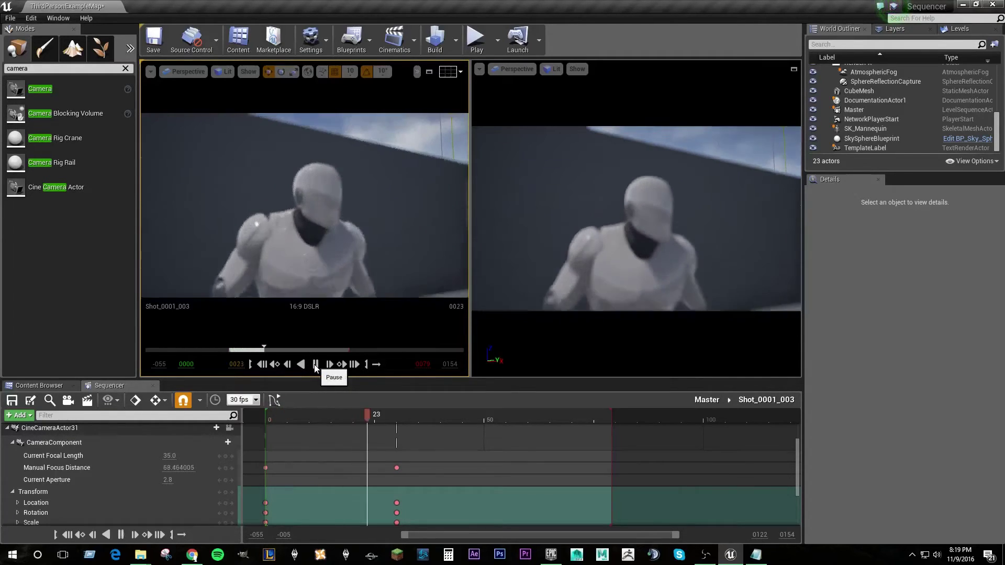
{"action": "left_click", "coordinate": [315, 365]}
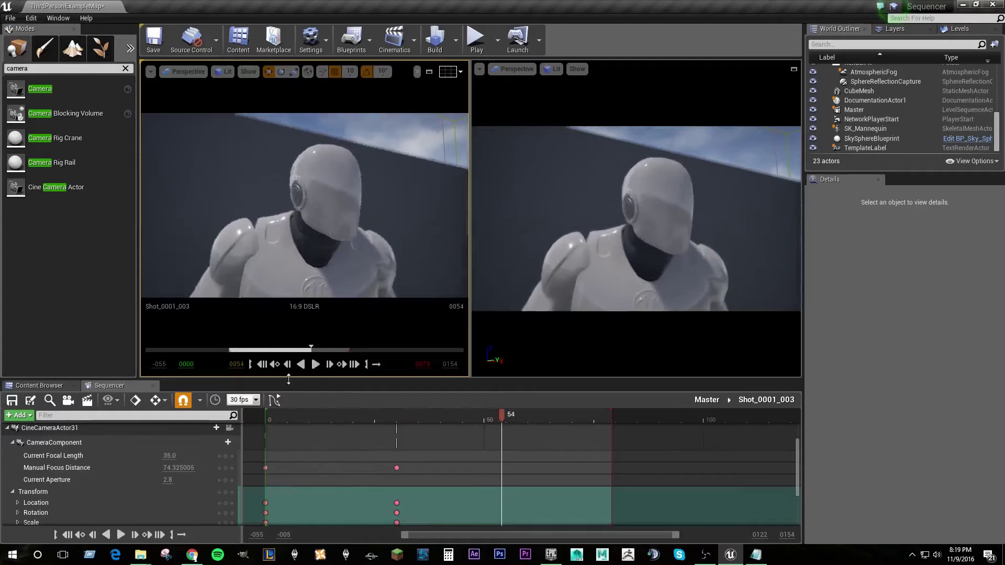
Save all four edited level sequences and open the Master sequence from the Content Browser
{"action": "left_click", "coordinate": [11, 400]}
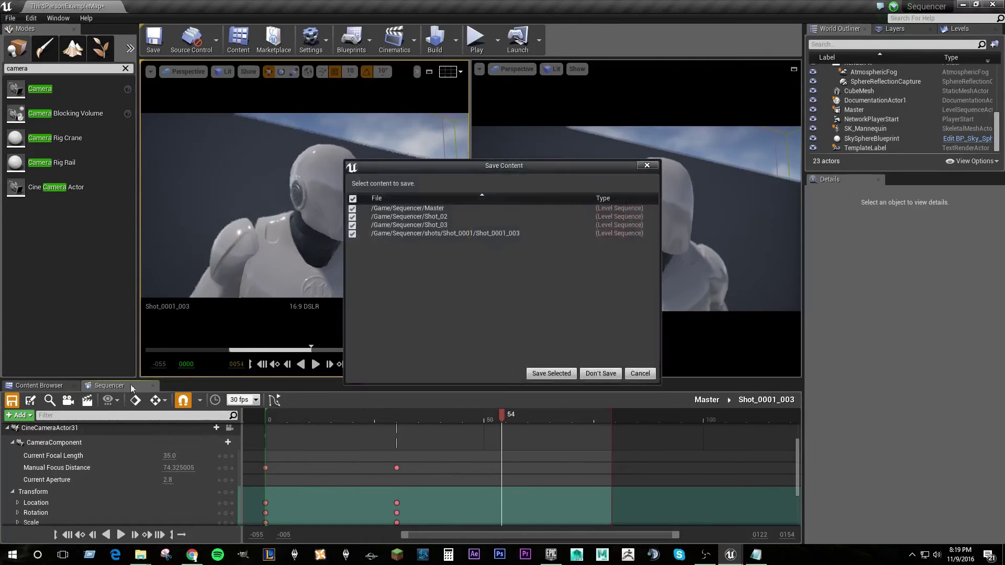
{"action": "left_click", "coordinate": [565, 372]}
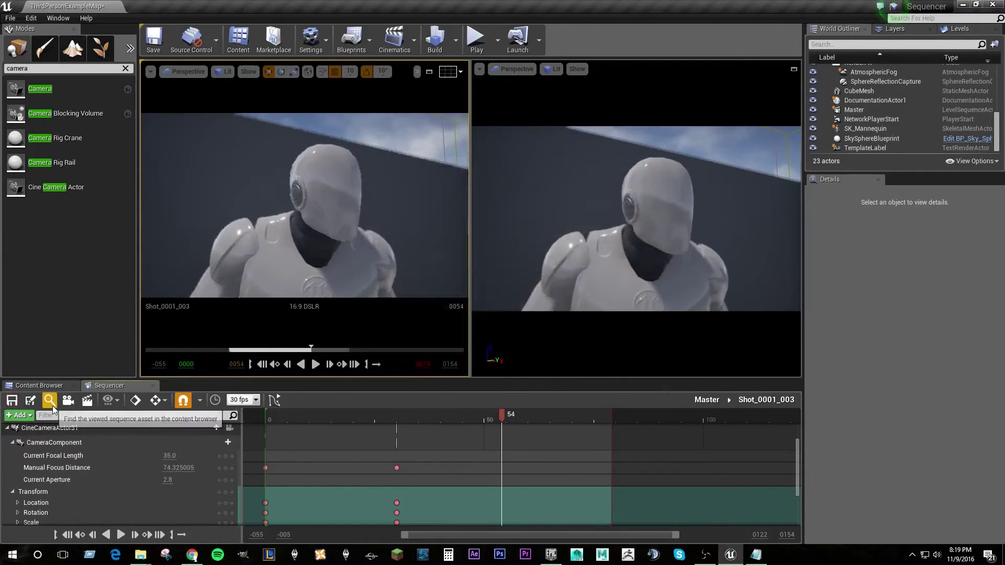
{"action": "left_click", "coordinate": [135, 400]}
{"action": "left_click", "coordinate": [39, 386]}
{"action": "double_click", "coordinate": [293, 451]}
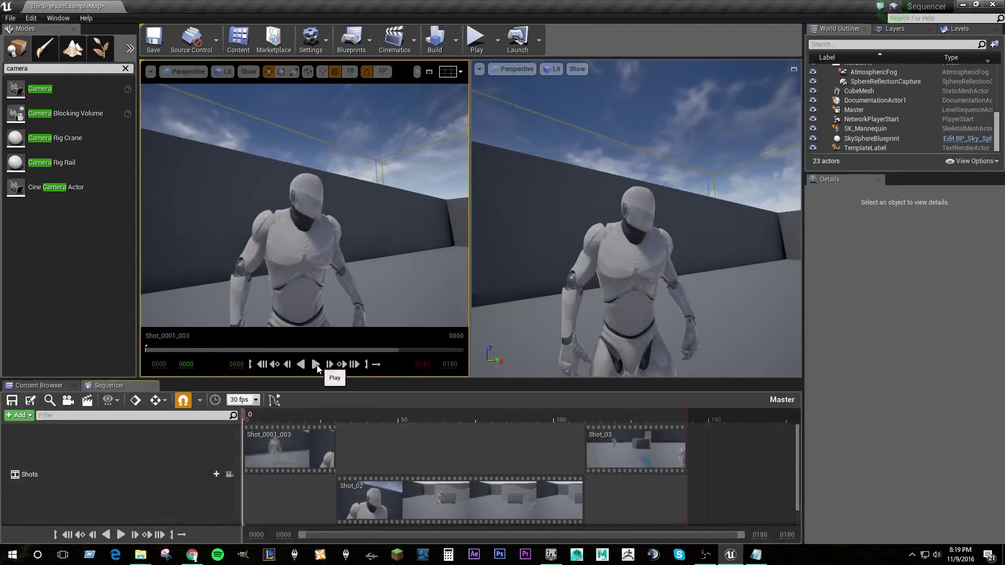
Lock the viewport to the shot cameras and play Master through from the start
{"action": "left_click", "coordinate": [228, 473]}
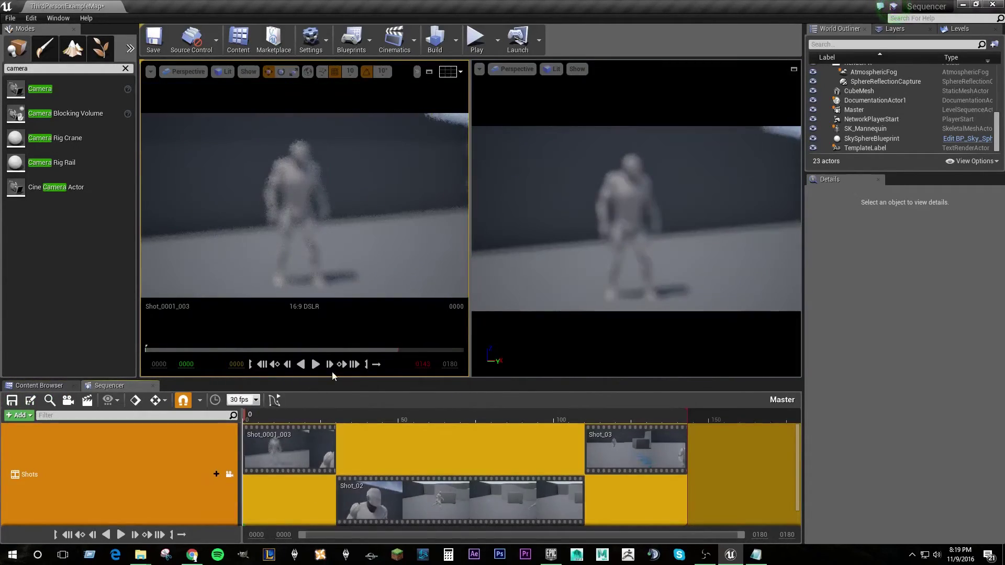
{"action": "left_click", "coordinate": [368, 422]}
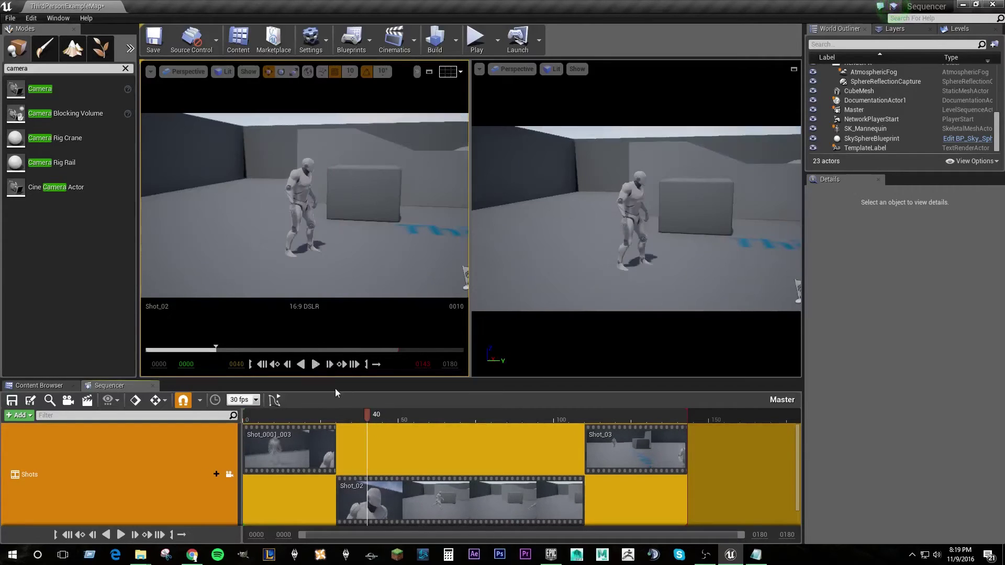
{"action": "left_click", "coordinate": [248, 418]}
{"action": "left_click", "coordinate": [312, 367]}
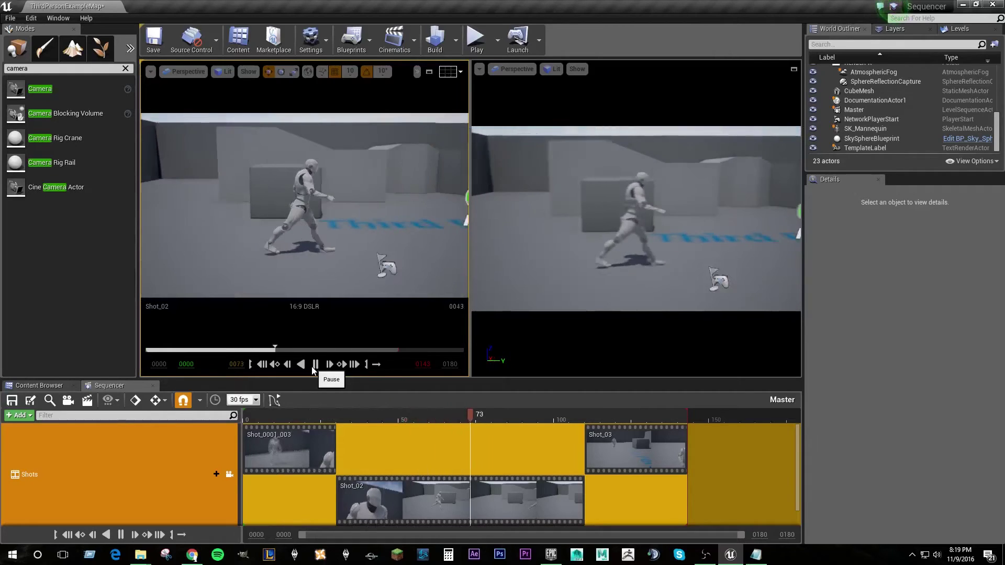
{"action": "left_click", "coordinate": [315, 365]}
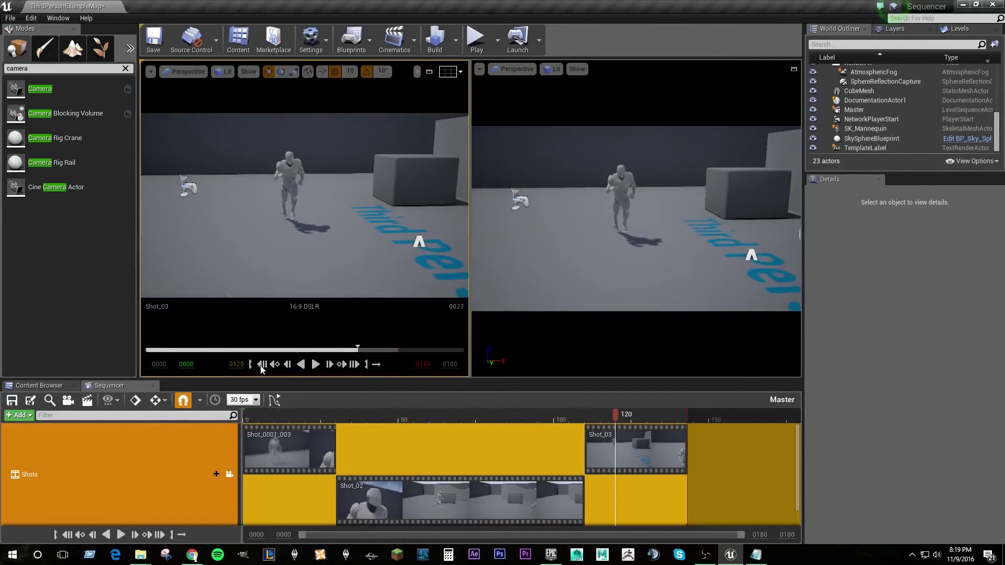
{"action": "left_click", "coordinate": [261, 364]}
Switch the first shot to the sharp Shot_0001_002 take and play the sequence
{"action": "right_click", "coordinate": [281, 451]}
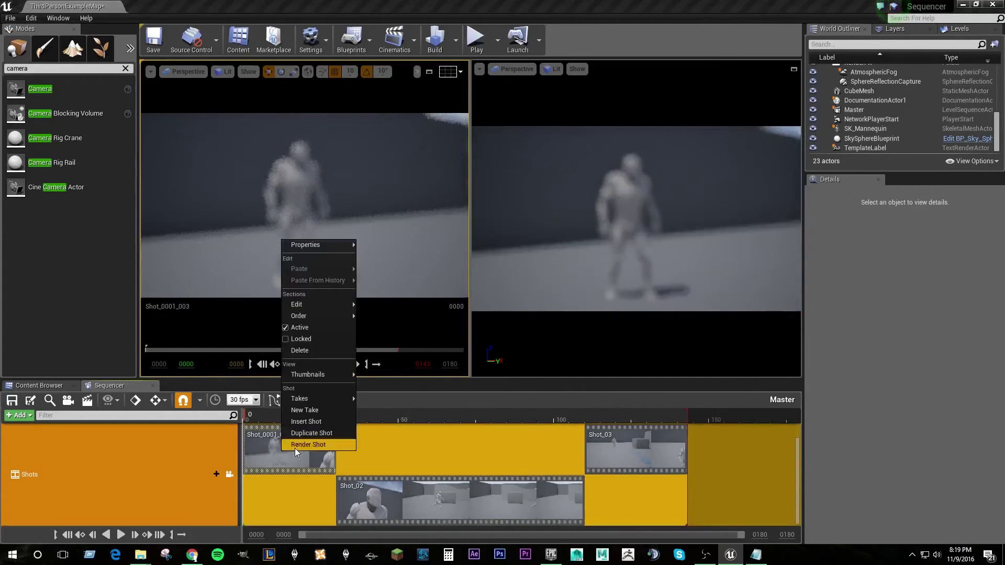
{"action": "left_click", "coordinate": [187, 467]}
{"action": "right_click", "coordinate": [288, 451]}
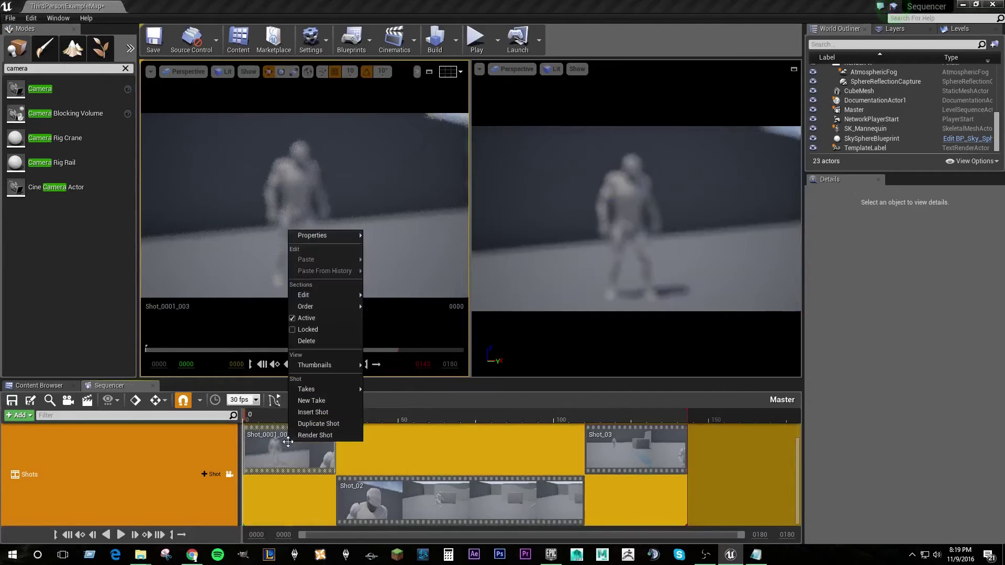
{"action": "mouse_move", "coordinate": [337, 385]}
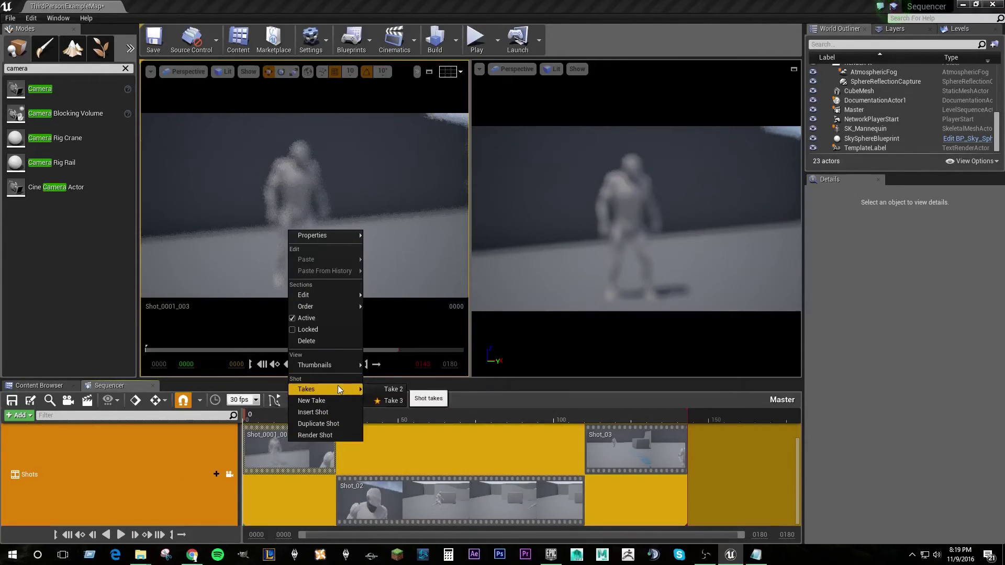
{"action": "left_click", "coordinate": [393, 393]}
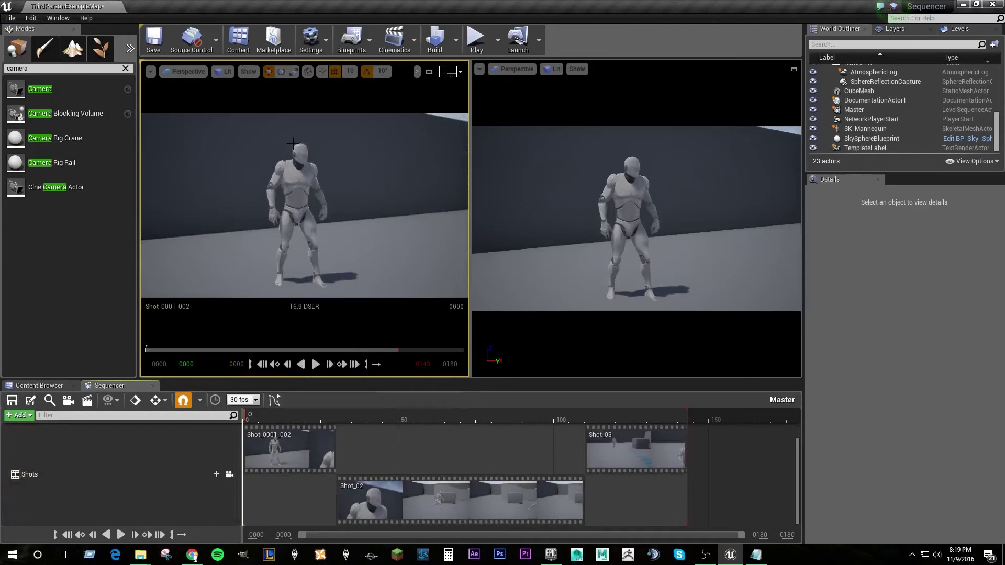
{"action": "left_click", "coordinate": [317, 369]}
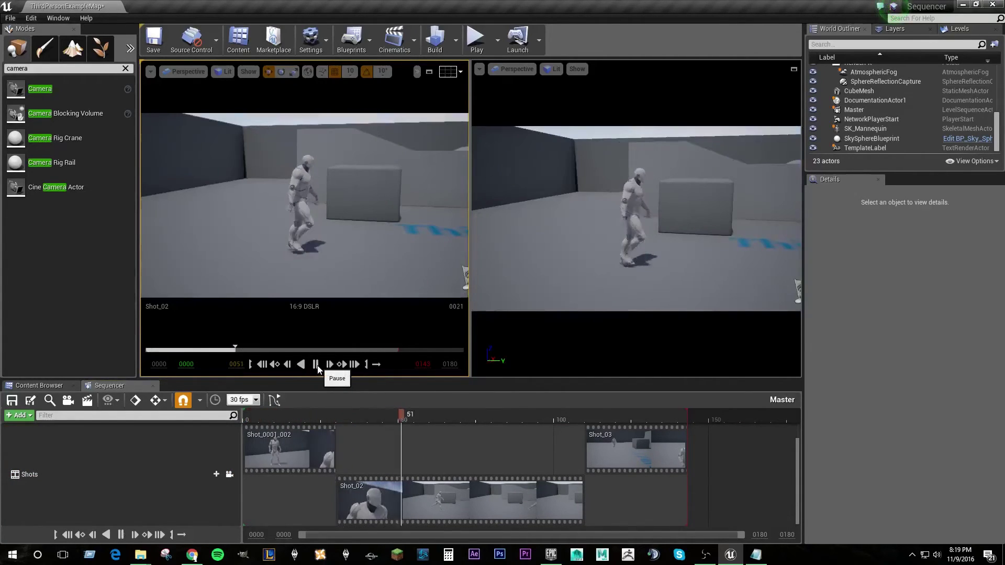
{"action": "left_click", "coordinate": [317, 369]}
{"action": "left_click", "coordinate": [263, 364]}
Restore the blurry Shot_0001_003 take, replay it, and save Master and Shot_0001_003
{"action": "right_click", "coordinate": [281, 442]}
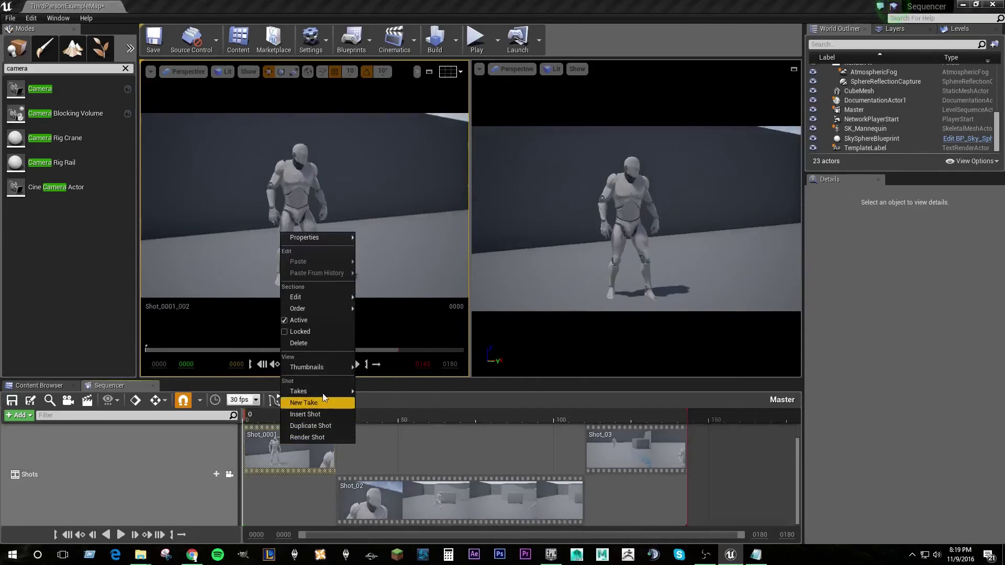
{"action": "mouse_move", "coordinate": [324, 391]}
{"action": "left_click", "coordinate": [377, 395]}
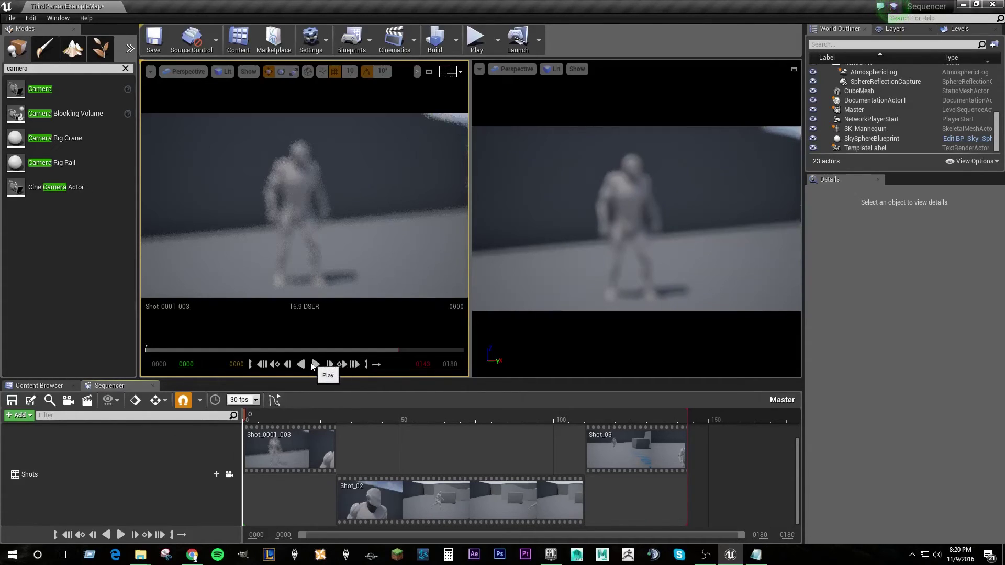
{"action": "left_click", "coordinate": [314, 364]}
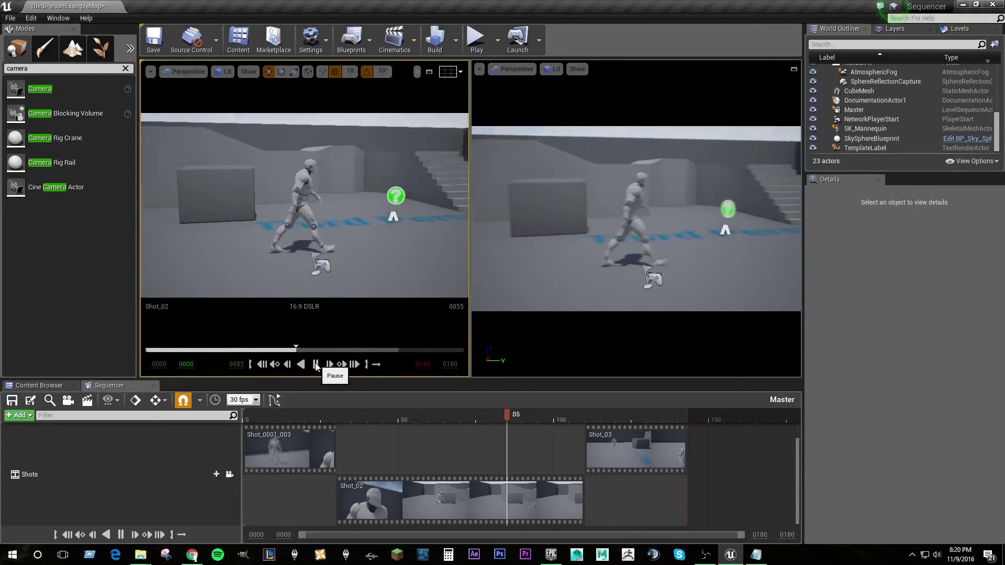
{"action": "left_click", "coordinate": [316, 365]}
{"action": "left_click", "coordinate": [262, 364]}
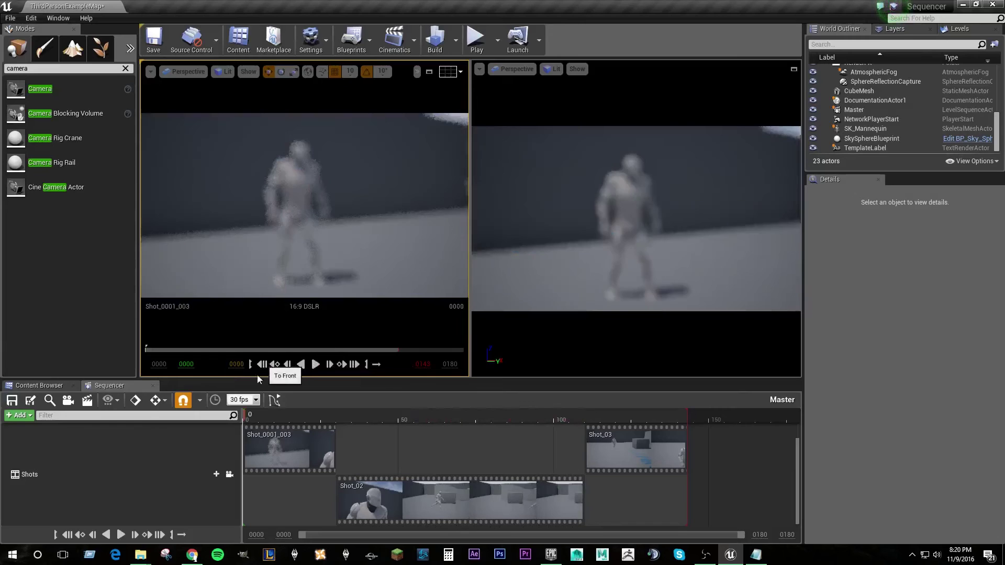
{"action": "left_click", "coordinate": [12, 401]}
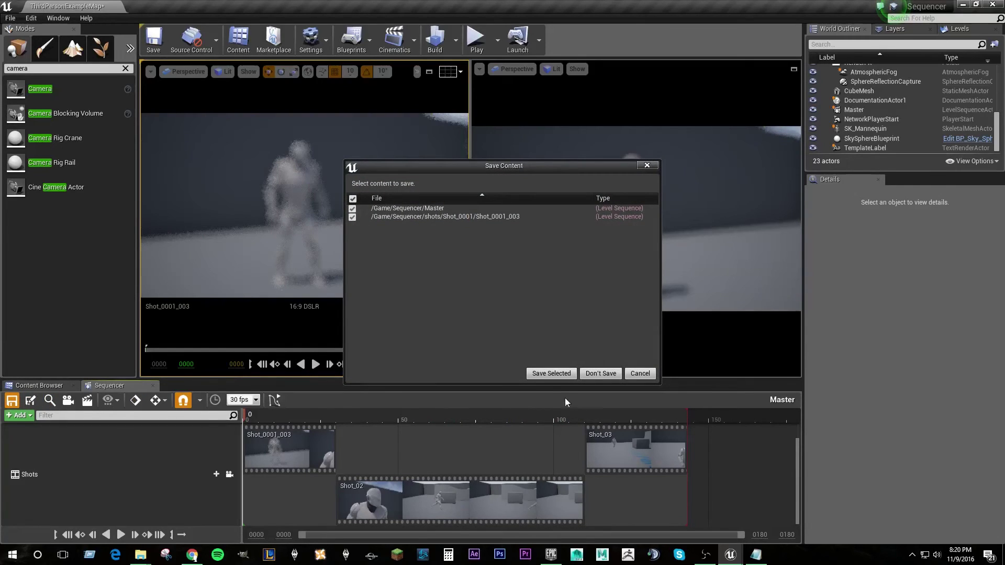
{"action": "left_click", "coordinate": [551, 373]}
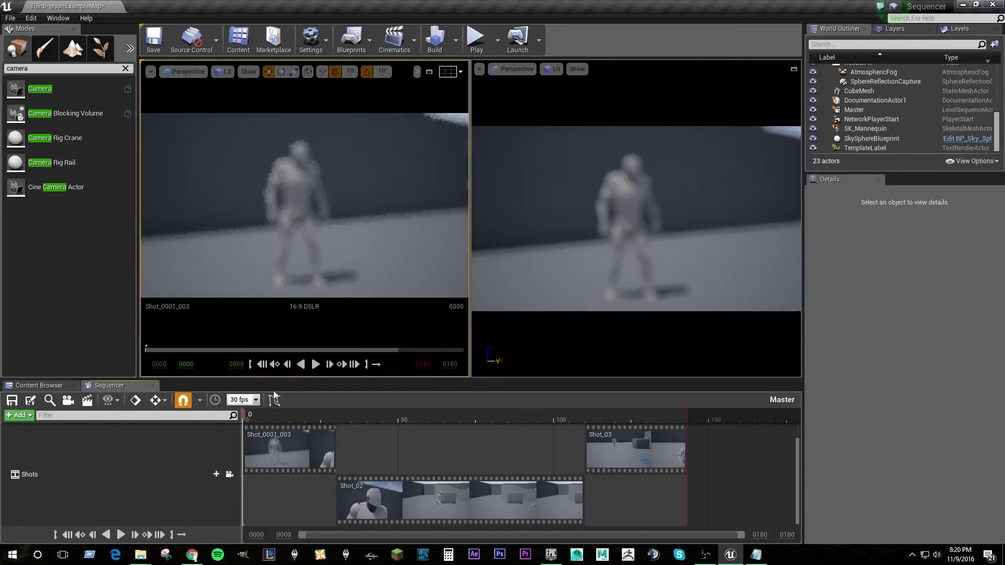
{"action": "left_click", "coordinate": [87, 401]}
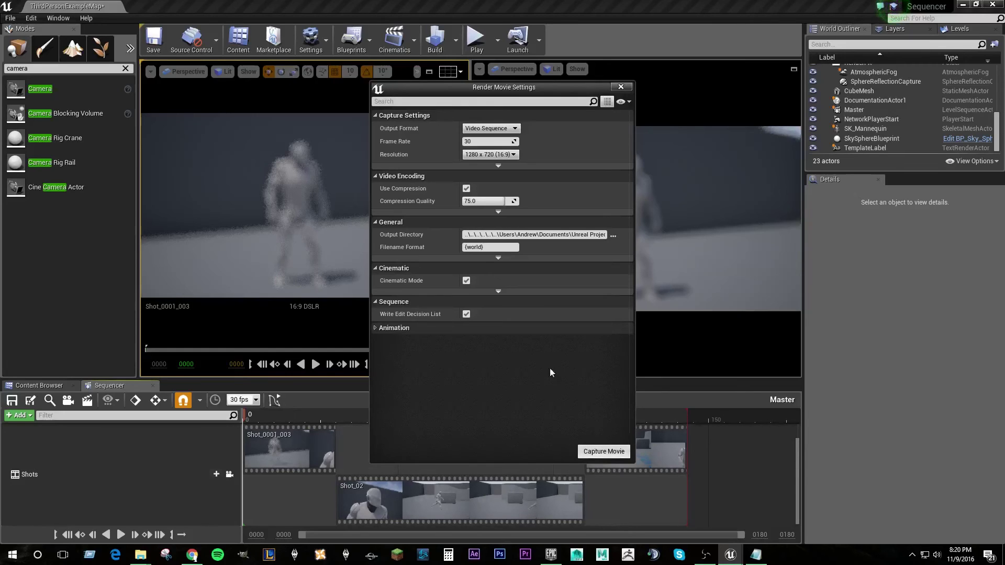
{"action": "left_click", "coordinate": [620, 87]}
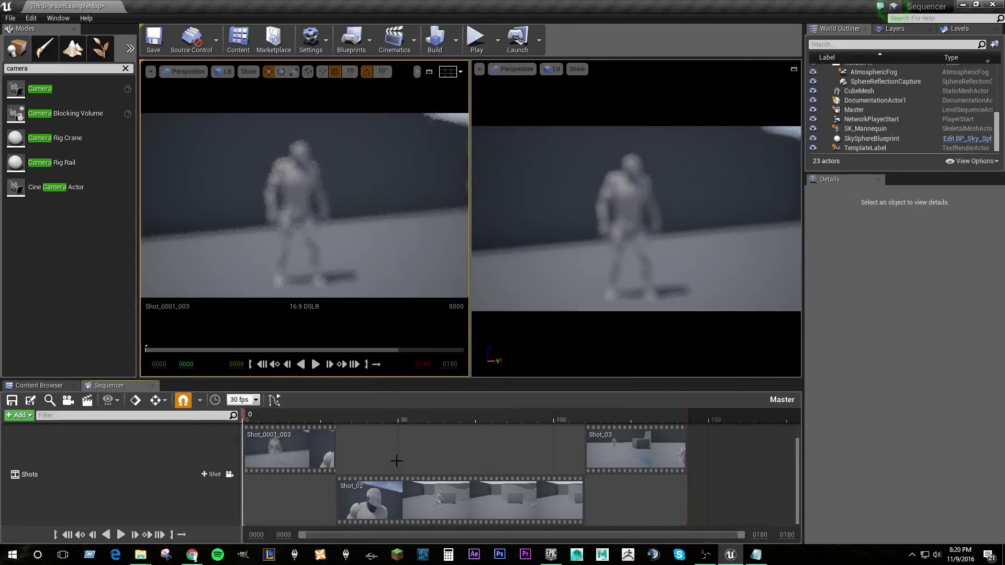